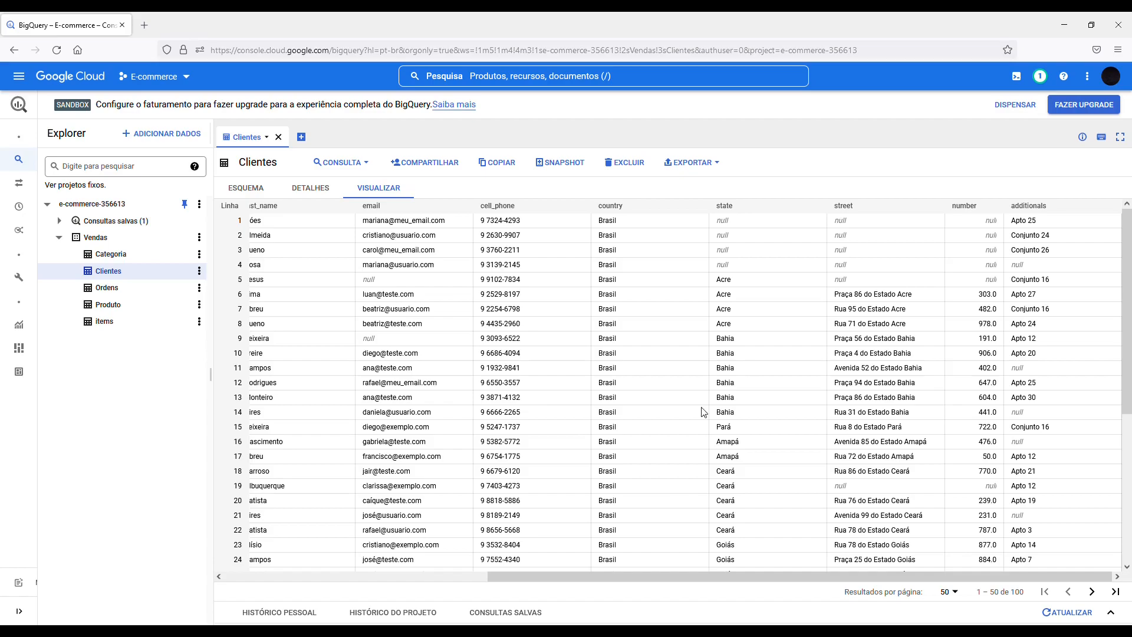
# Examine the Clientes table preview, going through its columns and rows, including the state values
pyautogui.moveTo(567, 572)
pyautogui.mouseDown()
pyautogui.moveTo(427, 585)
pyautogui.moveTo(582, 579)
pyautogui.mouseUp()
pyautogui.hscroll(-10, 401, 359)
pyautogui.moveTo(478, 578)
pyautogui.mouseDown()
pyautogui.moveTo(548, 580)
pyautogui.moveTo(478, 578)
pyautogui.mouseUp()
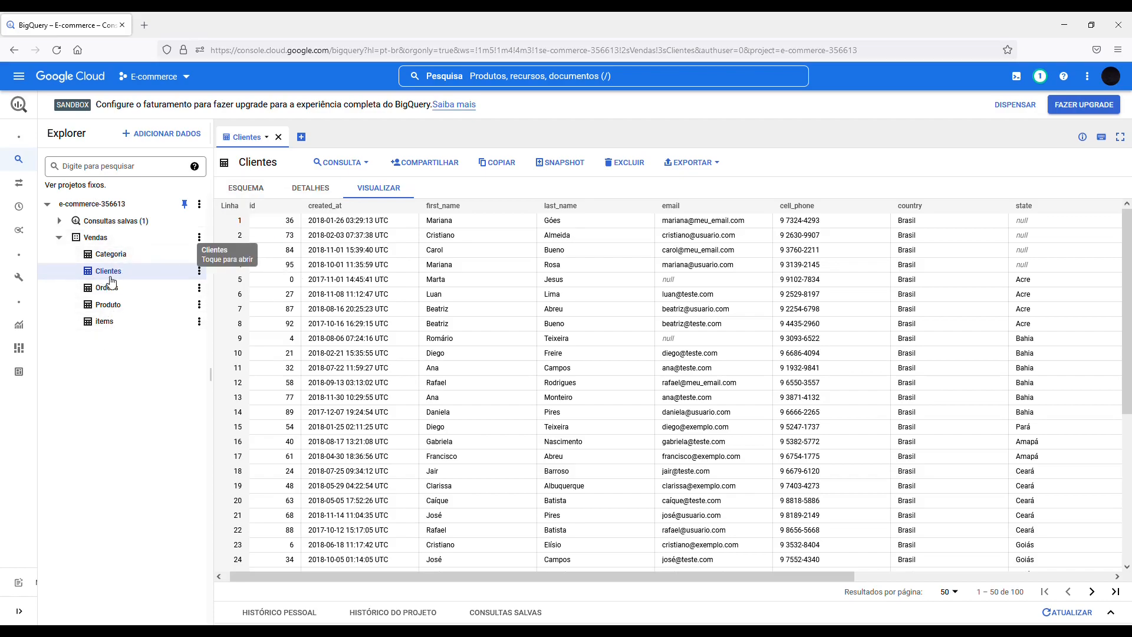
pyautogui.moveTo(354, 576); pyautogui.dragTo(586, 576)
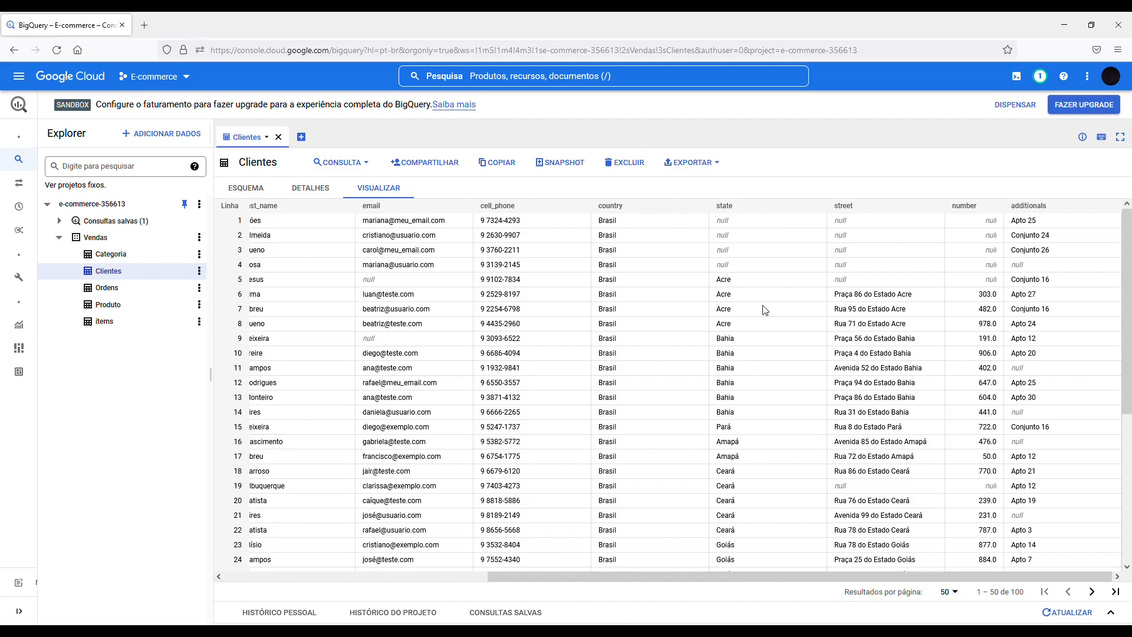
pyautogui.scroll(-5, 766, 313)
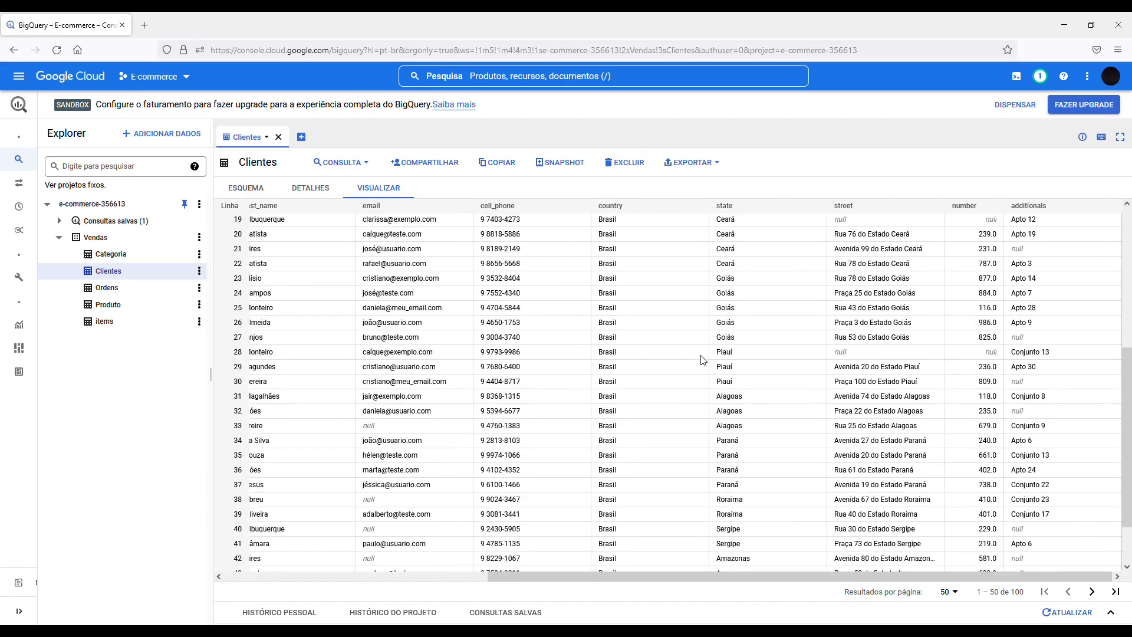
pyautogui.scroll(-1, 1129, 345)
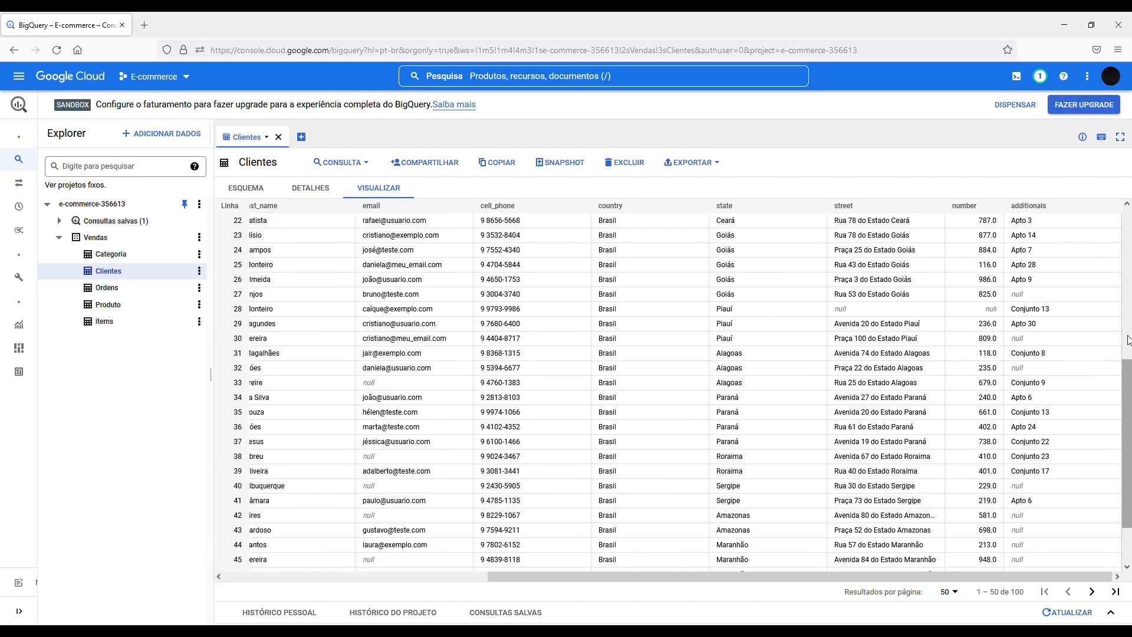
pyautogui.scroll(6, 1129, 345)
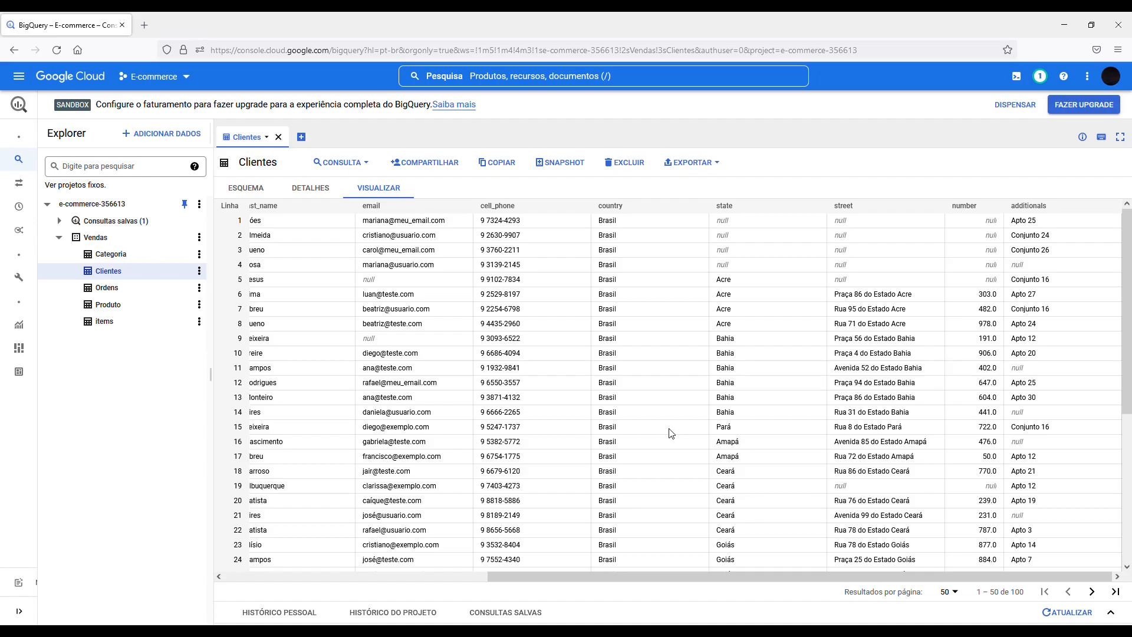
pyautogui.moveTo(692, 576)
pyautogui.mouseDown()
pyautogui.moveTo(678, 578)
pyautogui.moveTo(708, 582)
pyautogui.mouseUp()
pyautogui.moveTo(686, 576); pyautogui.dragTo(684, 576)
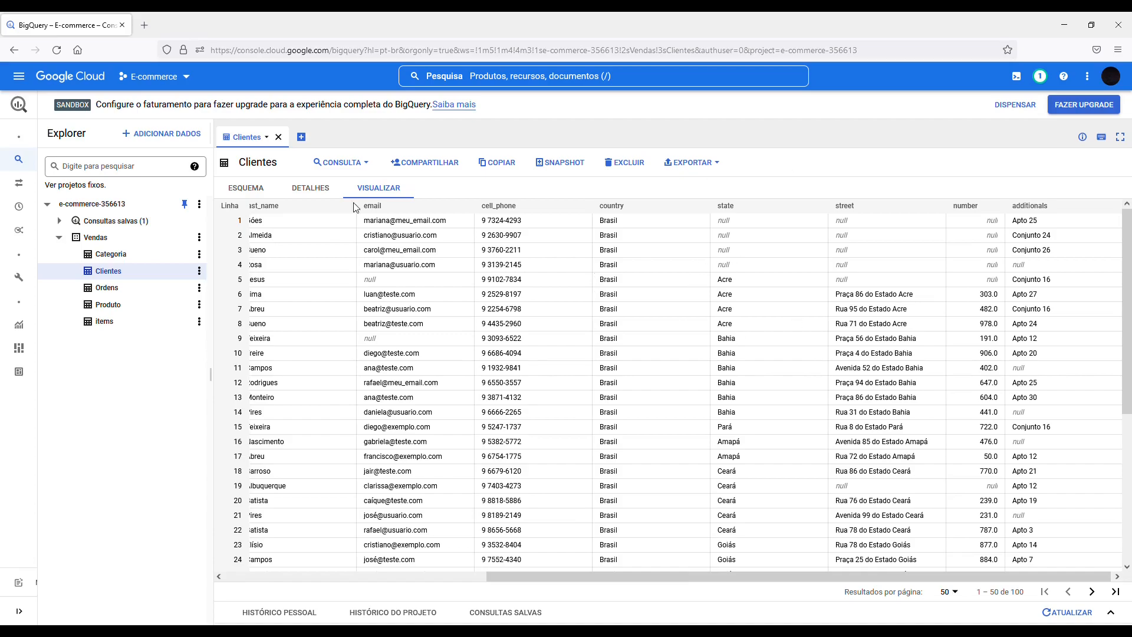
# Open a new query on the Clientes table in a split tab, keeping the preview's state column in view
pyautogui.click(350, 168)
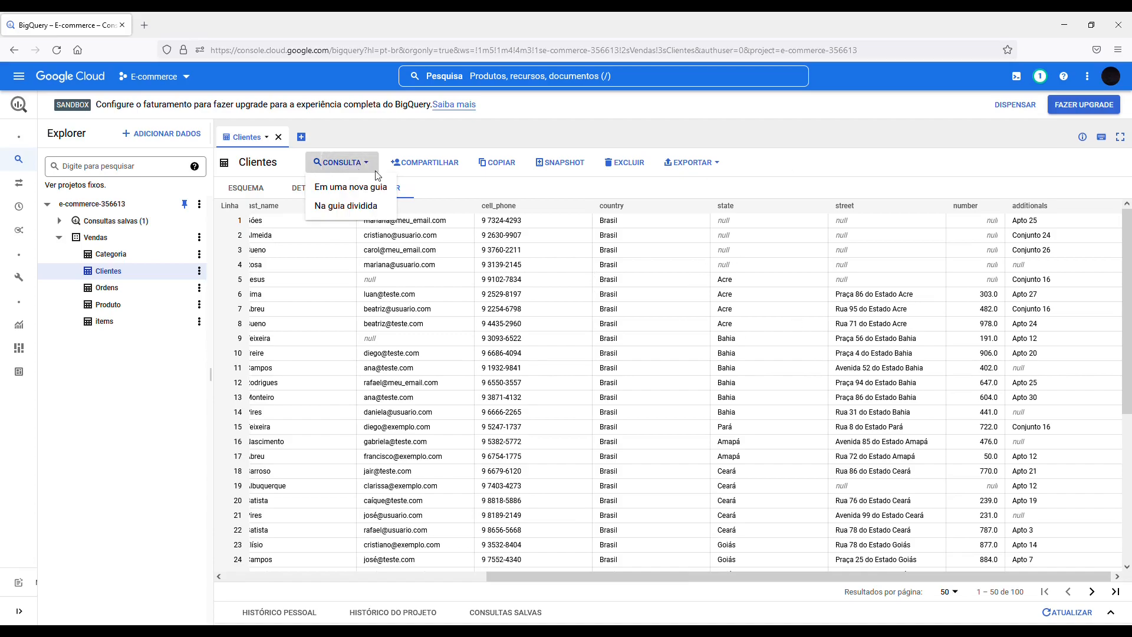
pyautogui.click(354, 211)
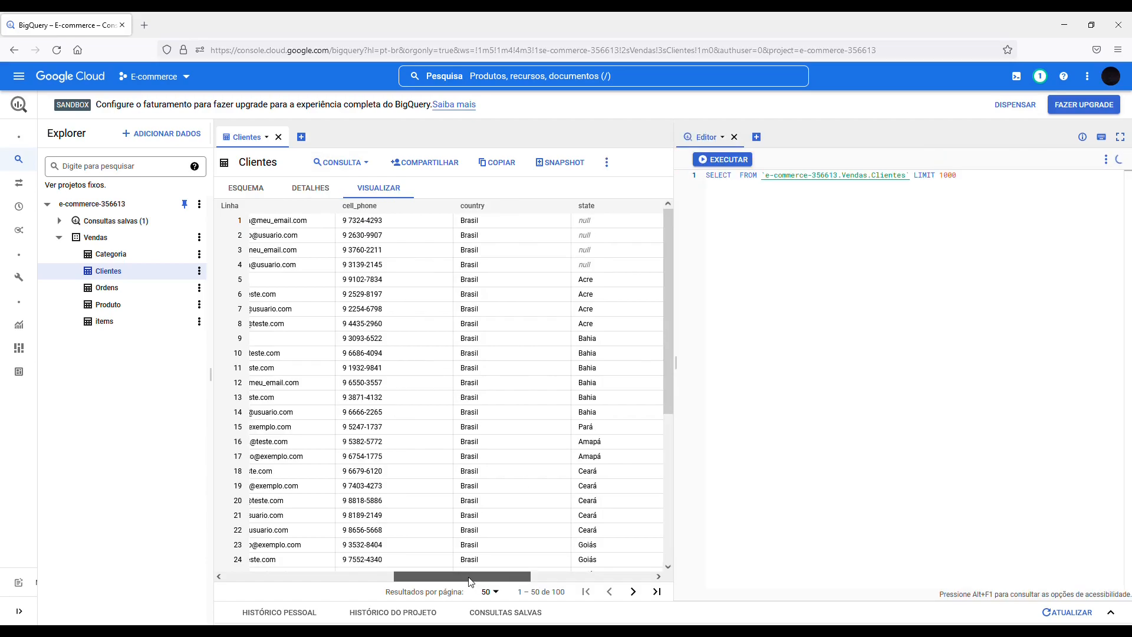
pyautogui.moveTo(472, 581); pyautogui.dragTo(530, 580)
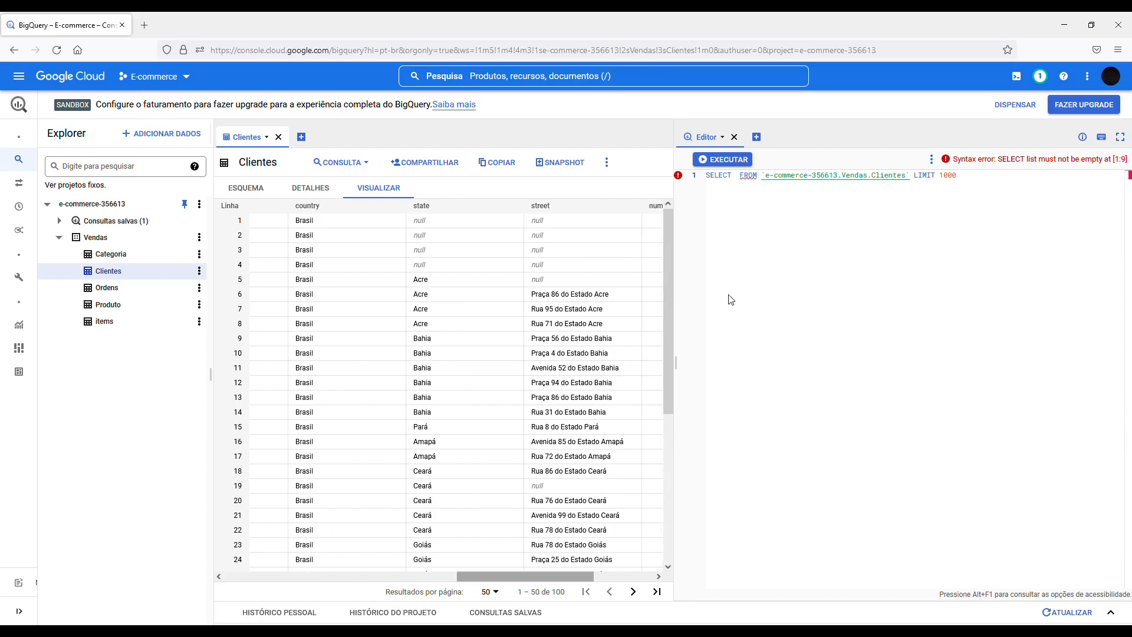
# Write DISTINCT and State on separate lines between SELECT and the FROM clause of the Clientes query
pyautogui.click(739, 210)
pyautogui.press('Return')
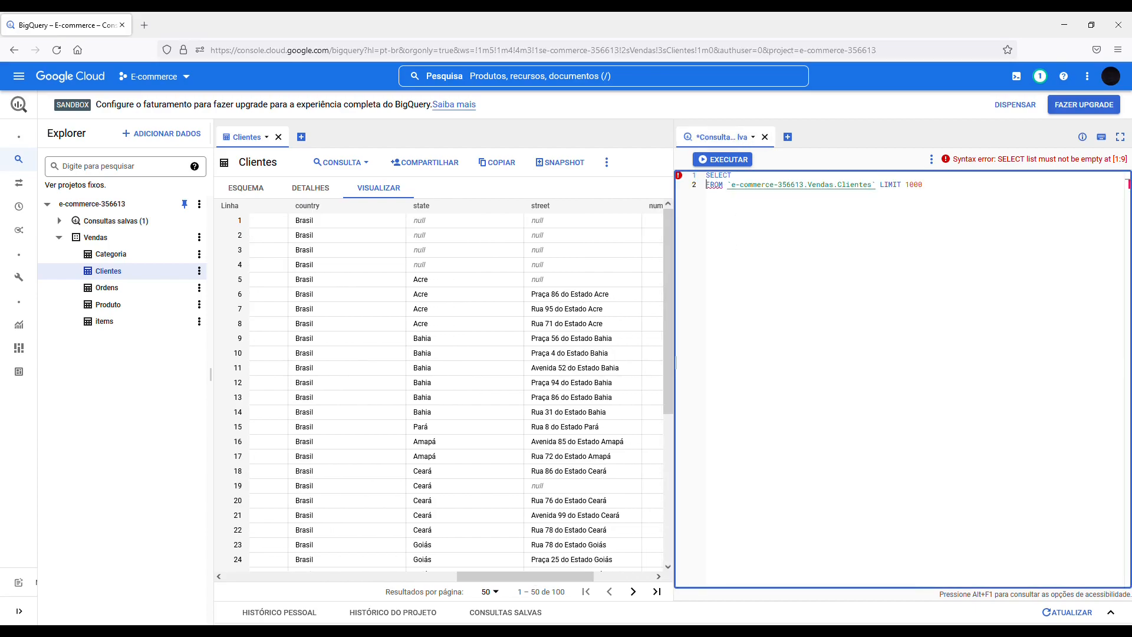
pyautogui.press('Return')
pyautogui.press('Up')
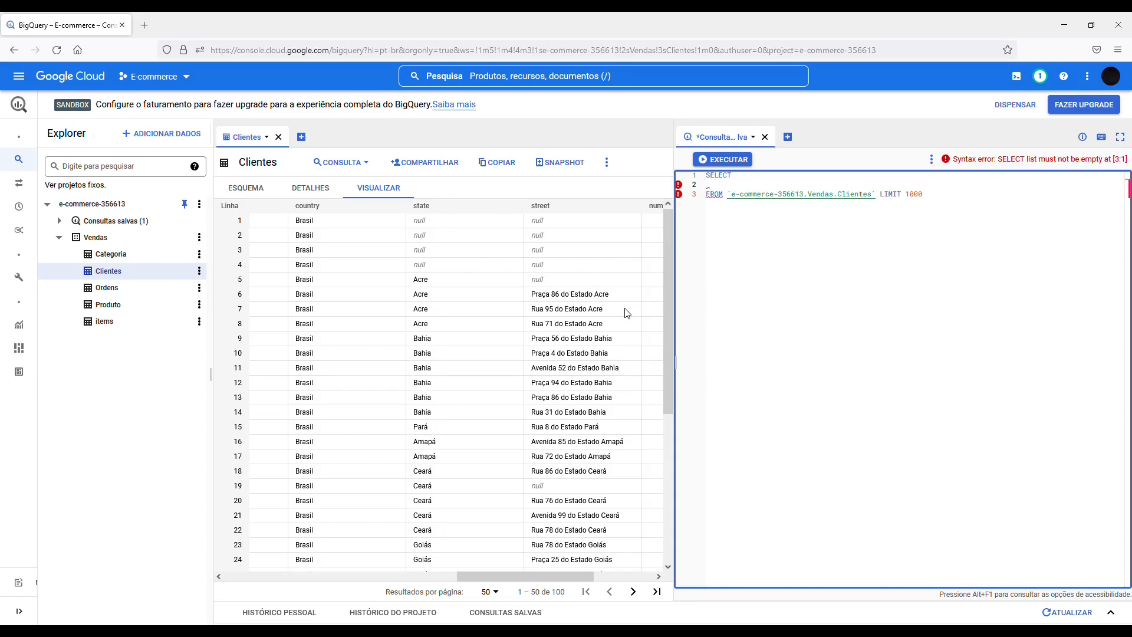
pyautogui.write('DISTINCT')
pyautogui.press('Return')
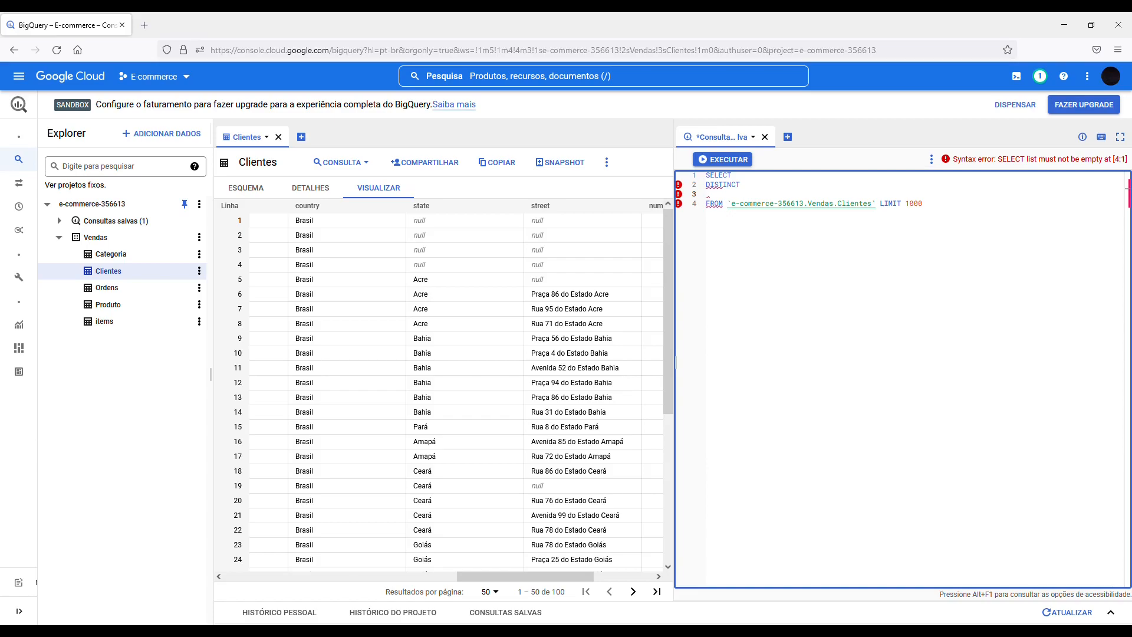
pyautogui.write('State')
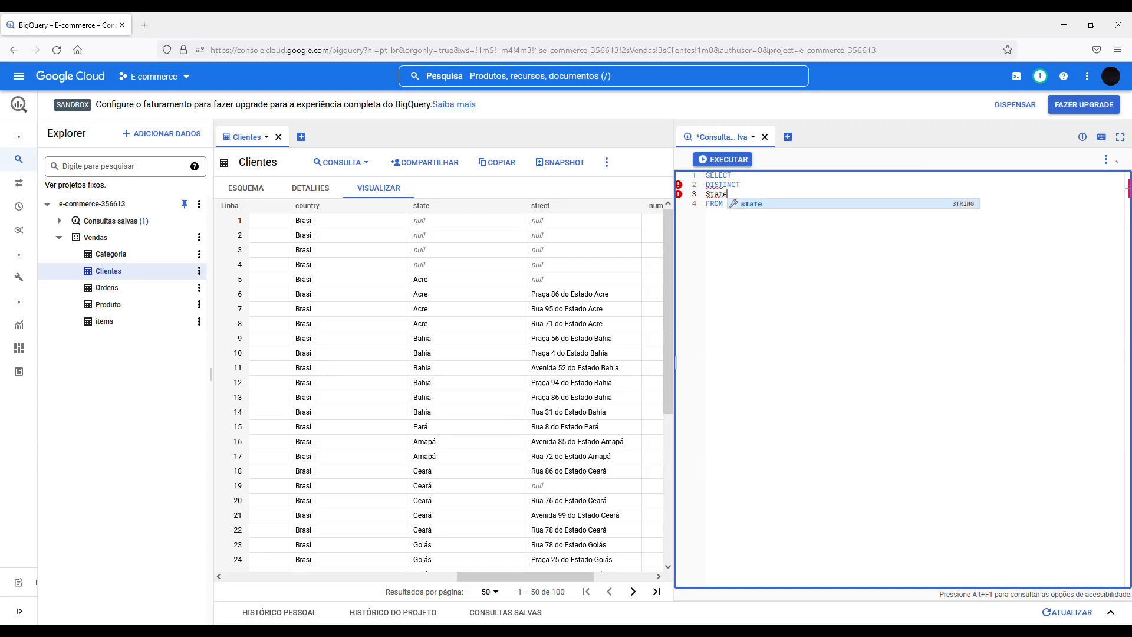
# Remove LIMIT 1000 from the end of the query and run it
pyautogui.click(743, 241)
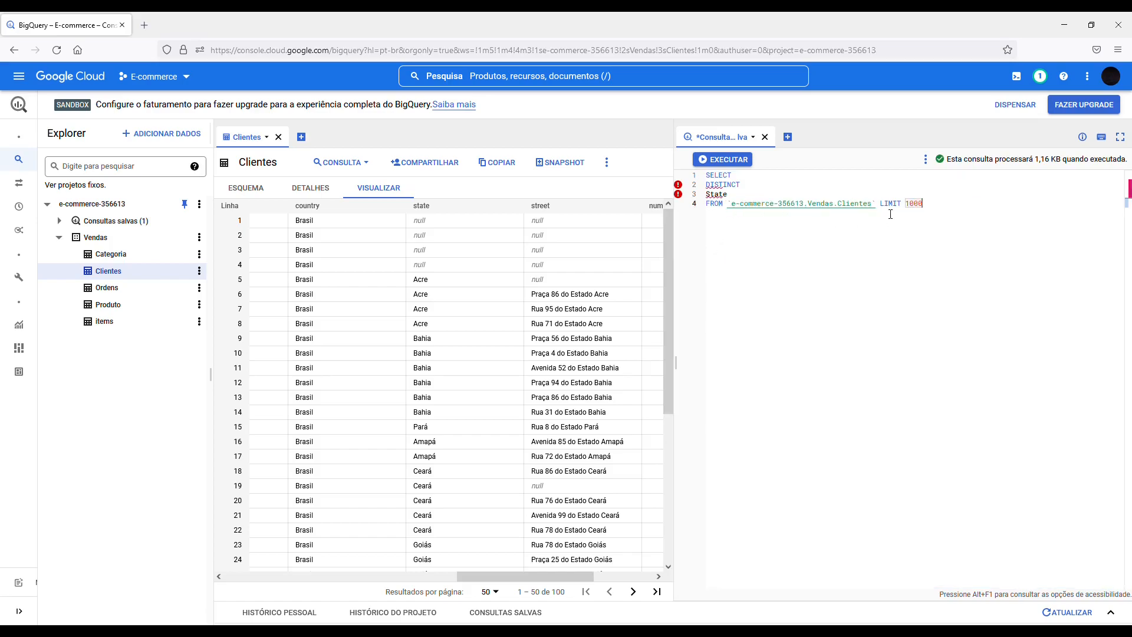
pyautogui.hotkey('ctrl', 'shift', 'Left')
pyautogui.hotkey('ctrl', 'shift', 'Left')
pyautogui.press('BackSpace')
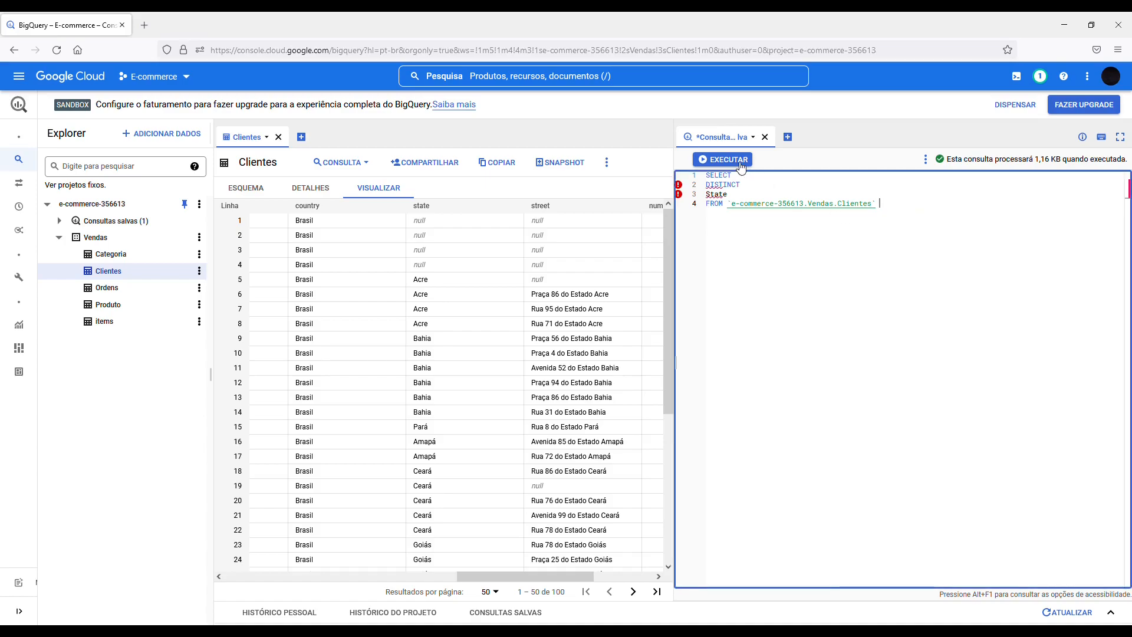
pyautogui.hotkey('ctrl', 'Return')
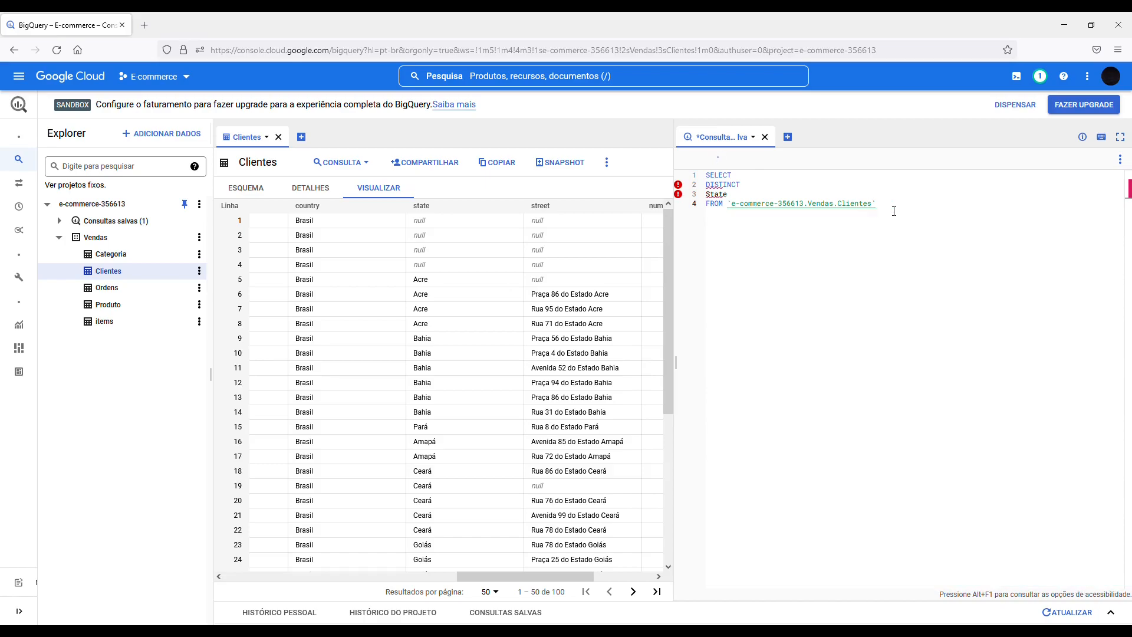
# Widen the query pane, adjust the height of its results area and look through the list of distinct states
pyautogui.moveTo(676, 364); pyautogui.dragTo(550, 374)
pyautogui.moveTo(842, 380); pyautogui.dragTo(843, 334)
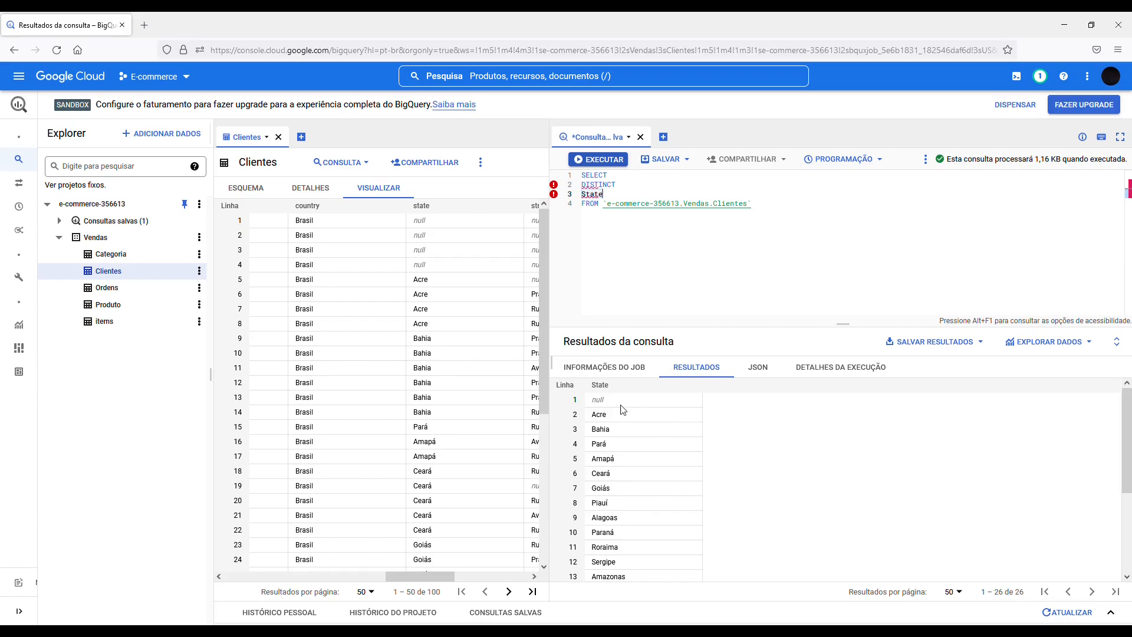
pyautogui.scroll(-1, 1125, 423)
pyautogui.scroll(1, 1125, 423)
pyautogui.moveTo(1127, 466); pyautogui.dragTo(1128, 531)
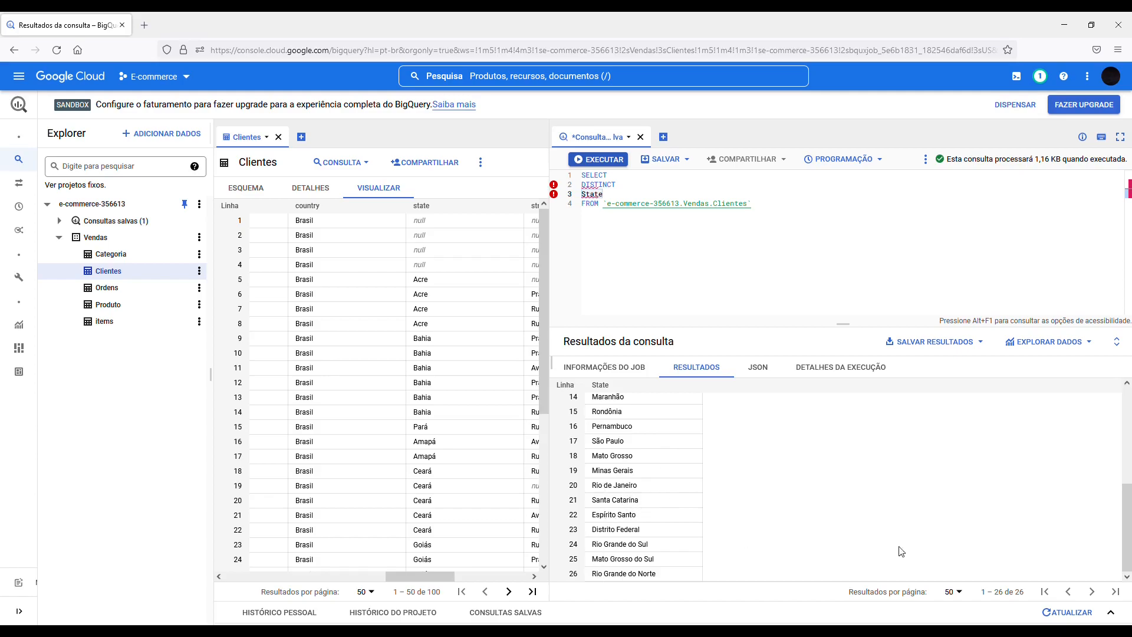
pyautogui.moveTo(1127, 546); pyautogui.dragTo(1126, 408)
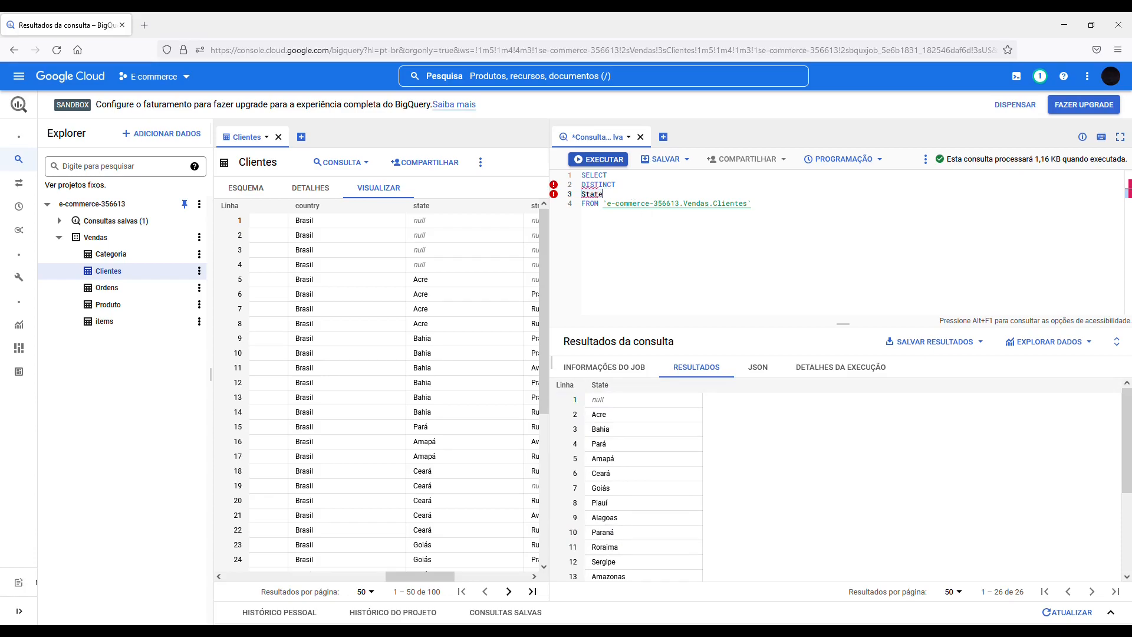
# Insert six blank lines between State and the FROM clause, leaving the cursor on line 5
pyautogui.click(602, 194)
pyautogui.press('Return')
pyautogui.press('Return')
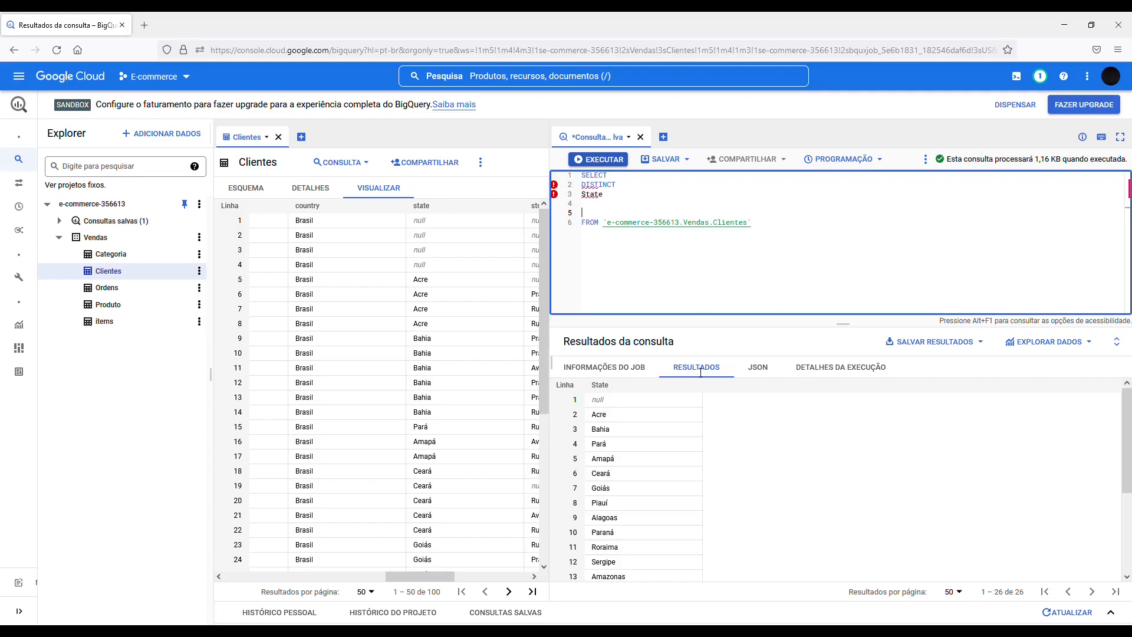
pyautogui.press('Return')
pyautogui.press('Return')
pyautogui.press('Return')
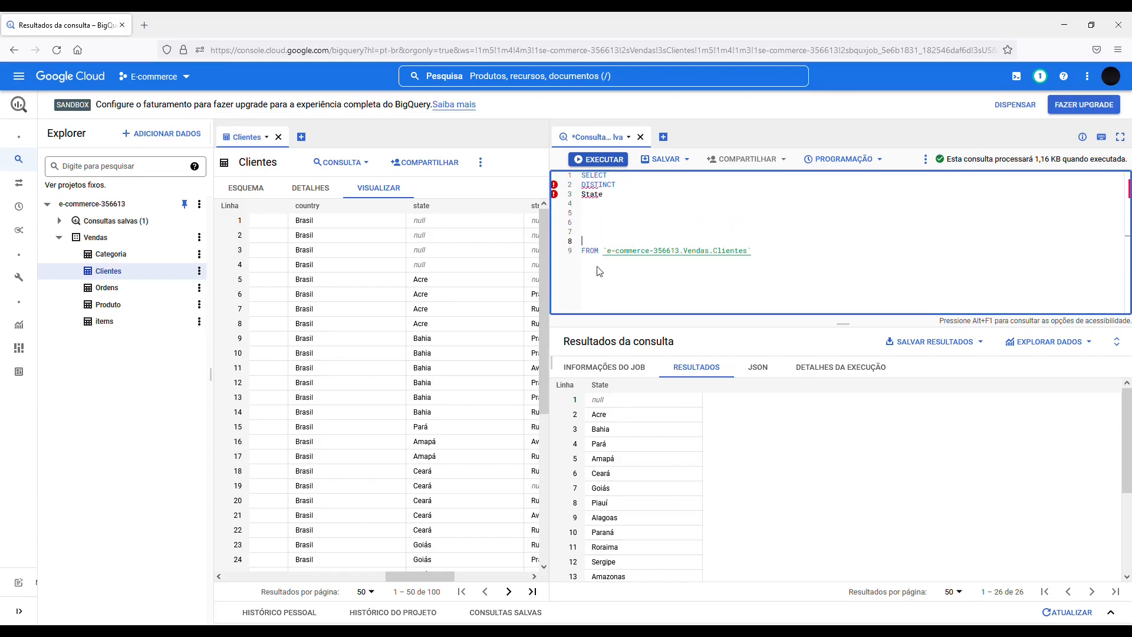
pyautogui.press('Up')
pyautogui.press('Up')
pyautogui.press('Up')
pyautogui.press('Up')
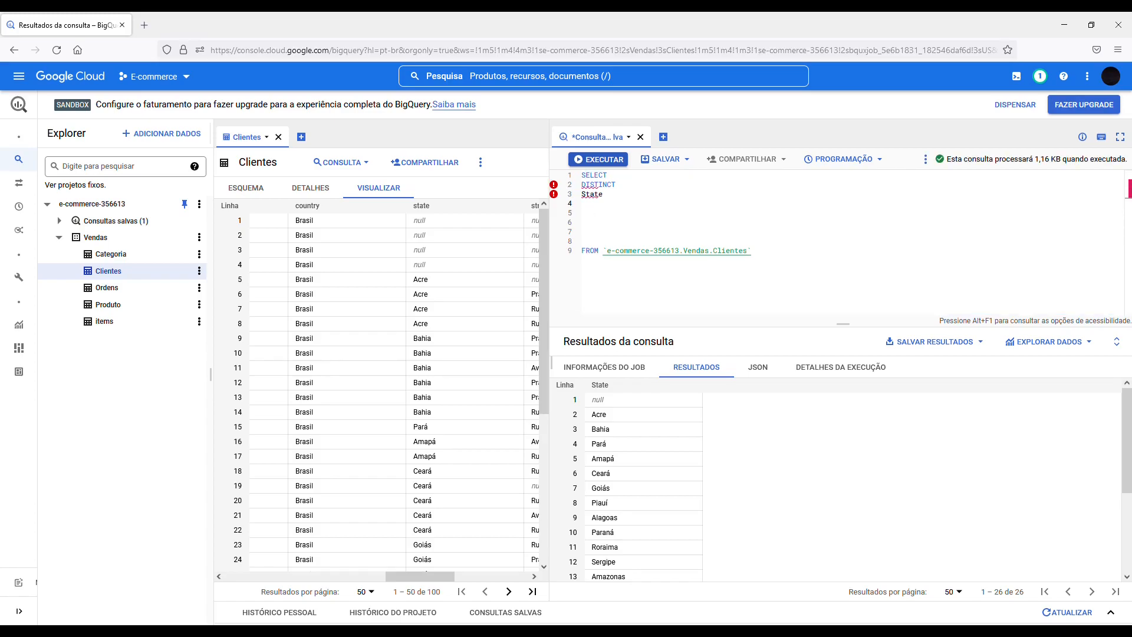
pyautogui.press('Return')
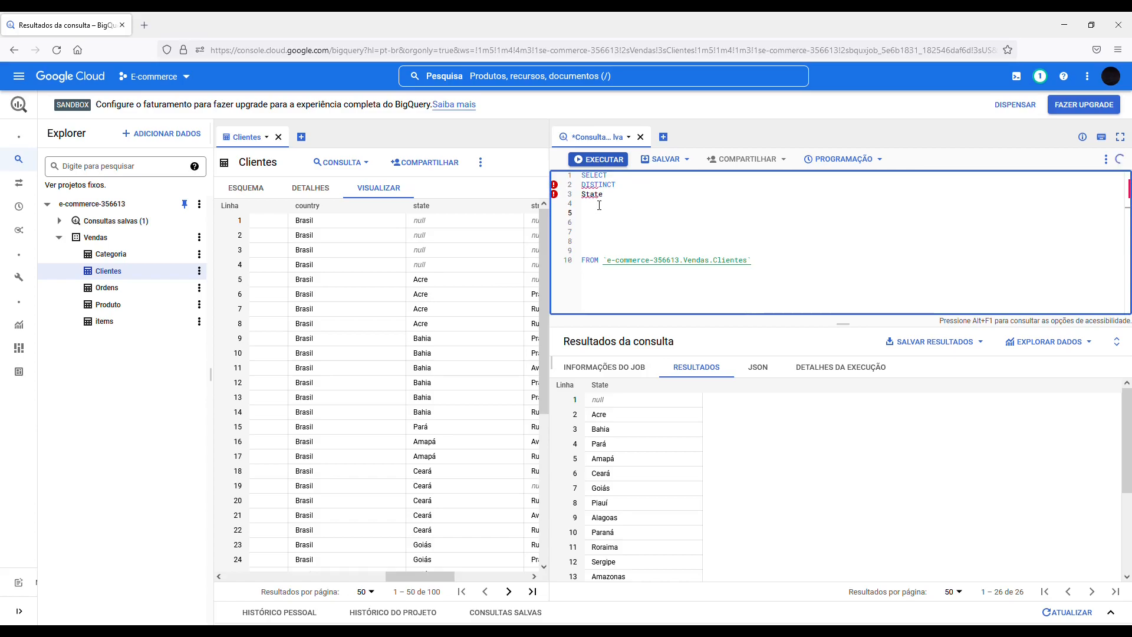
# Start a CASE expression on line 5 with the indented condition when state in ('','','') beneath it
pyautogui.write('Case')
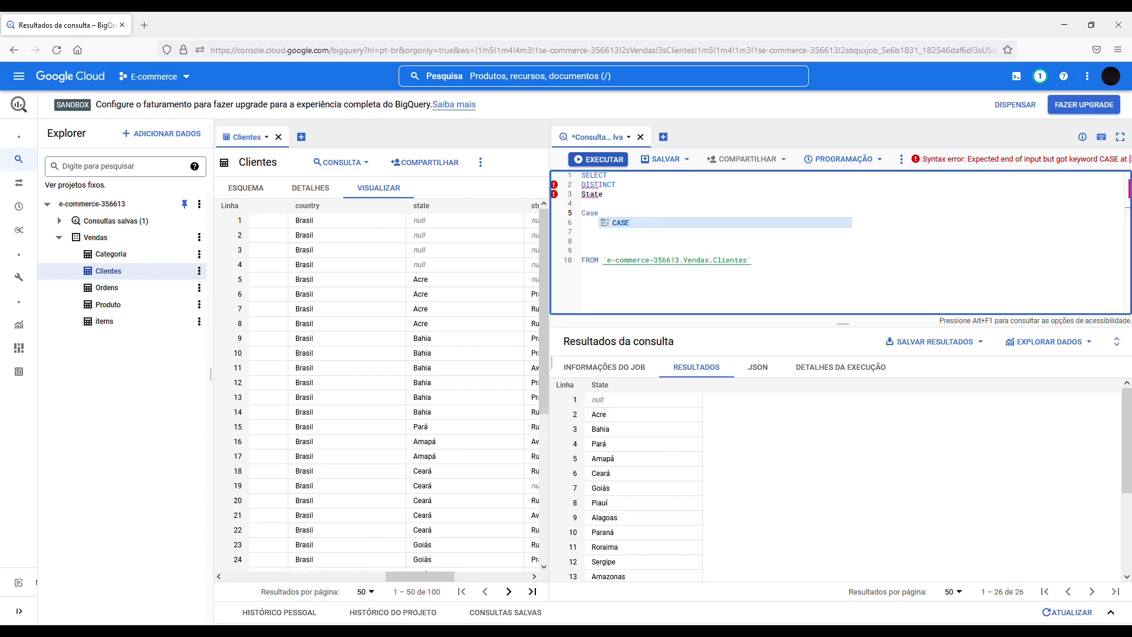
pyautogui.press('Tab')
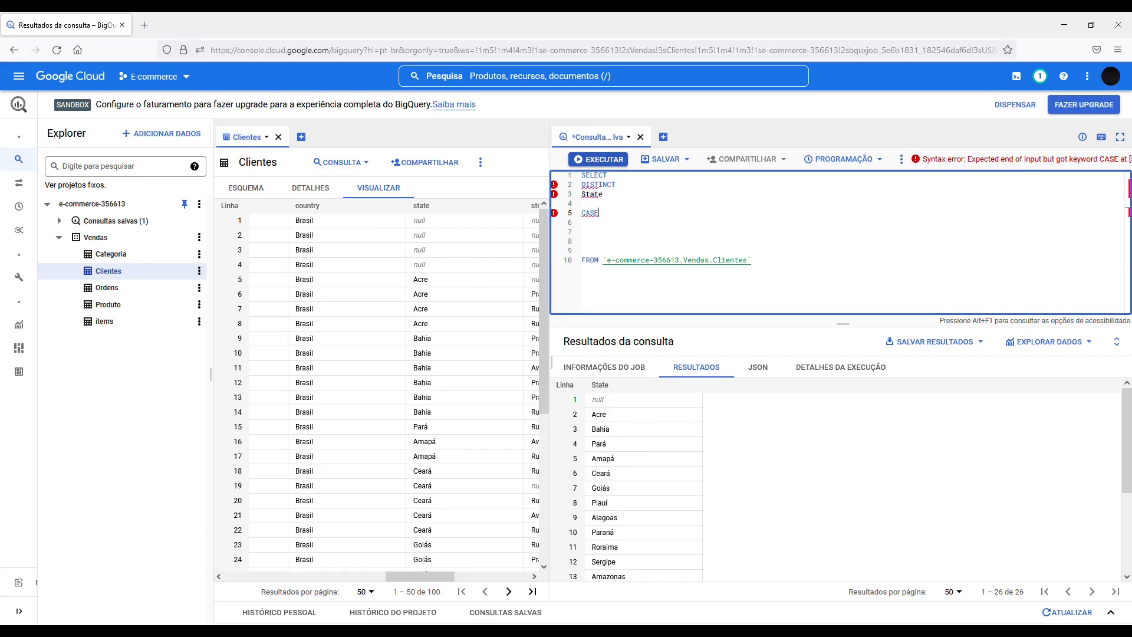
pyautogui.press('Return')
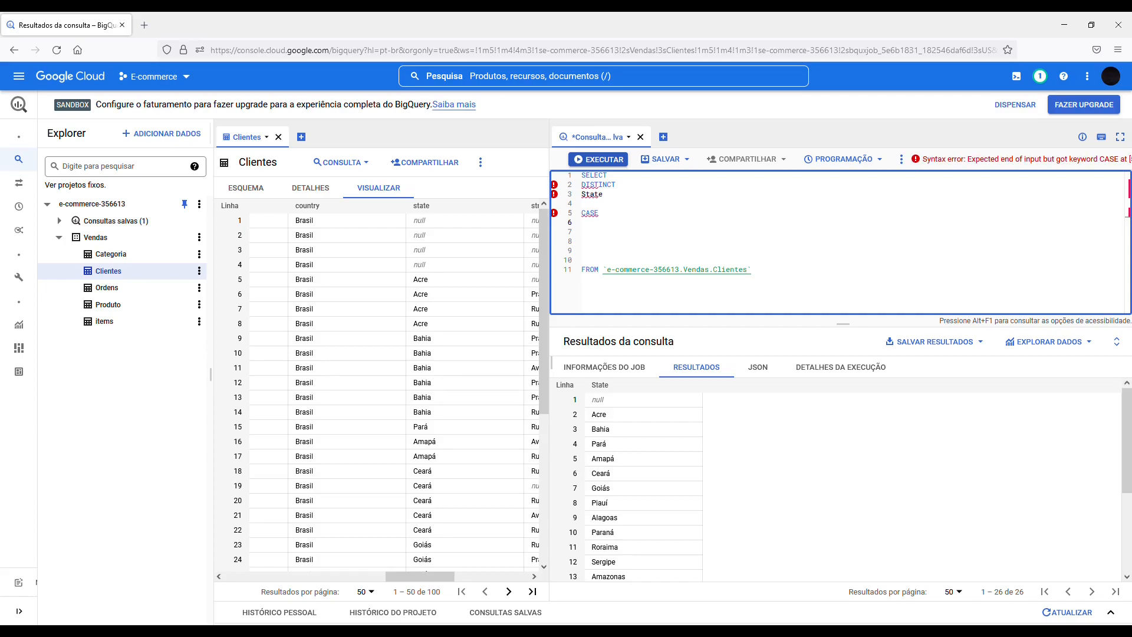
pyautogui.write('when')
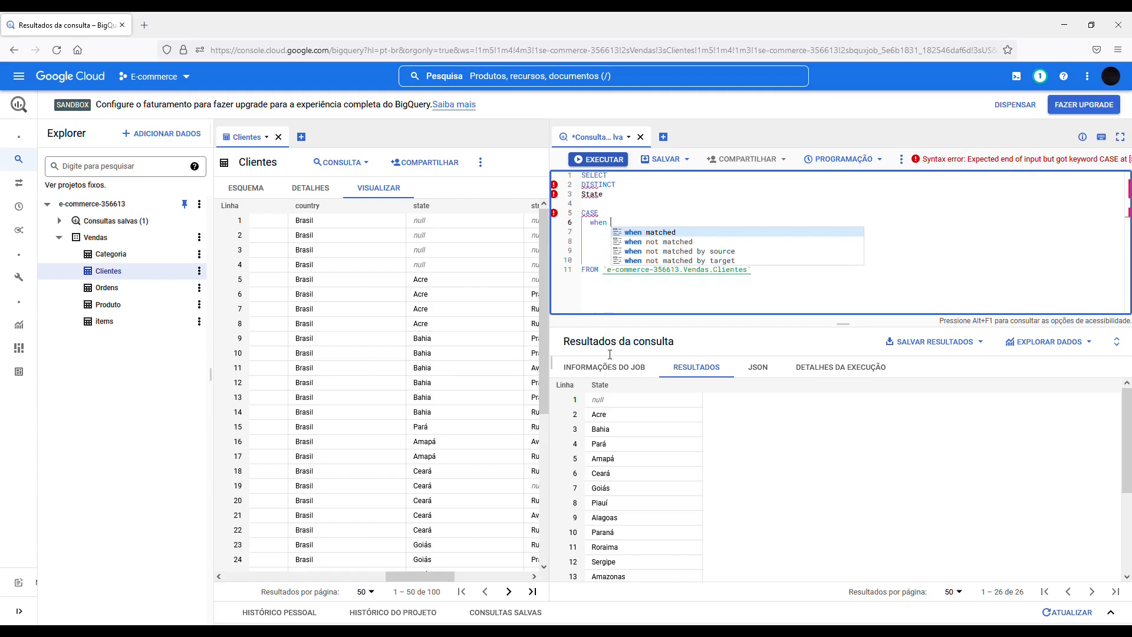
pyautogui.write(' state ')
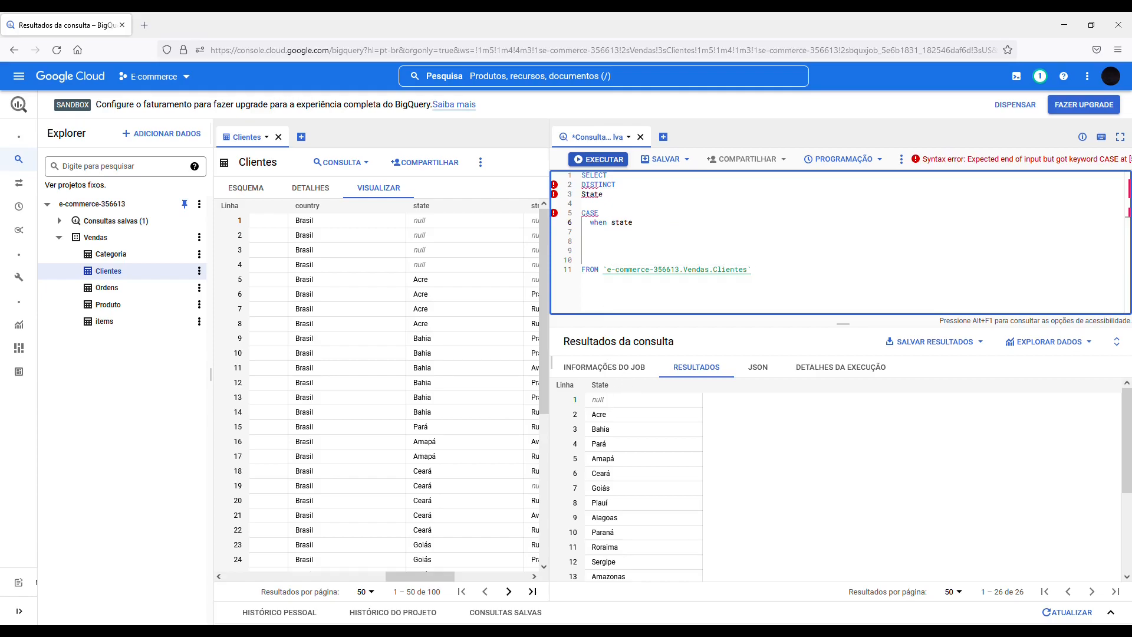
pyautogui.write('in')
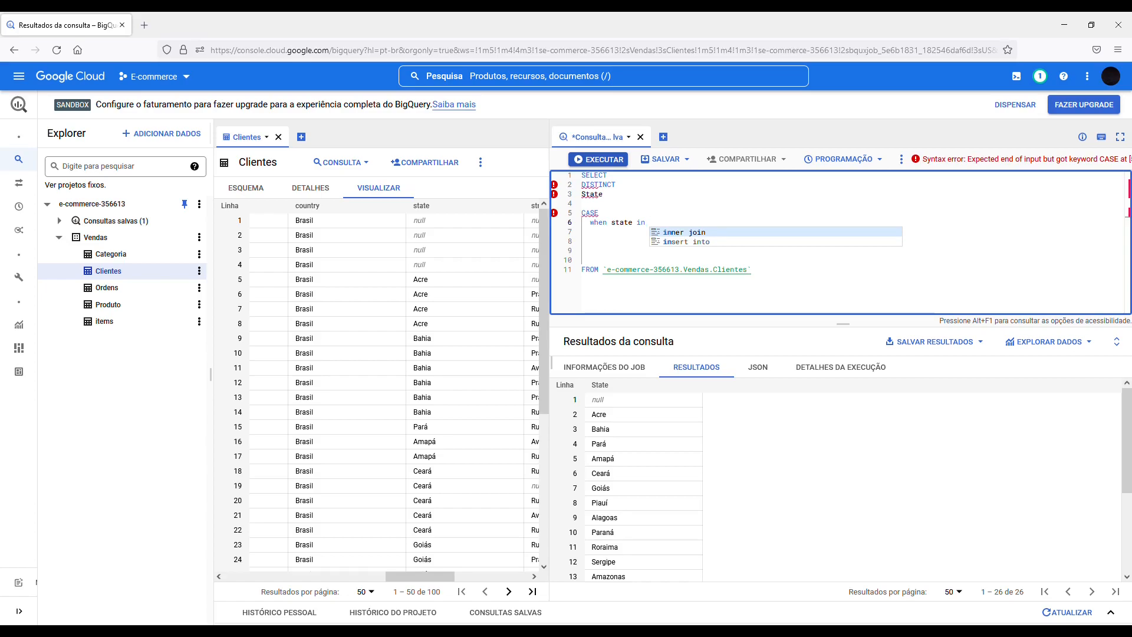
pyautogui.write('(')
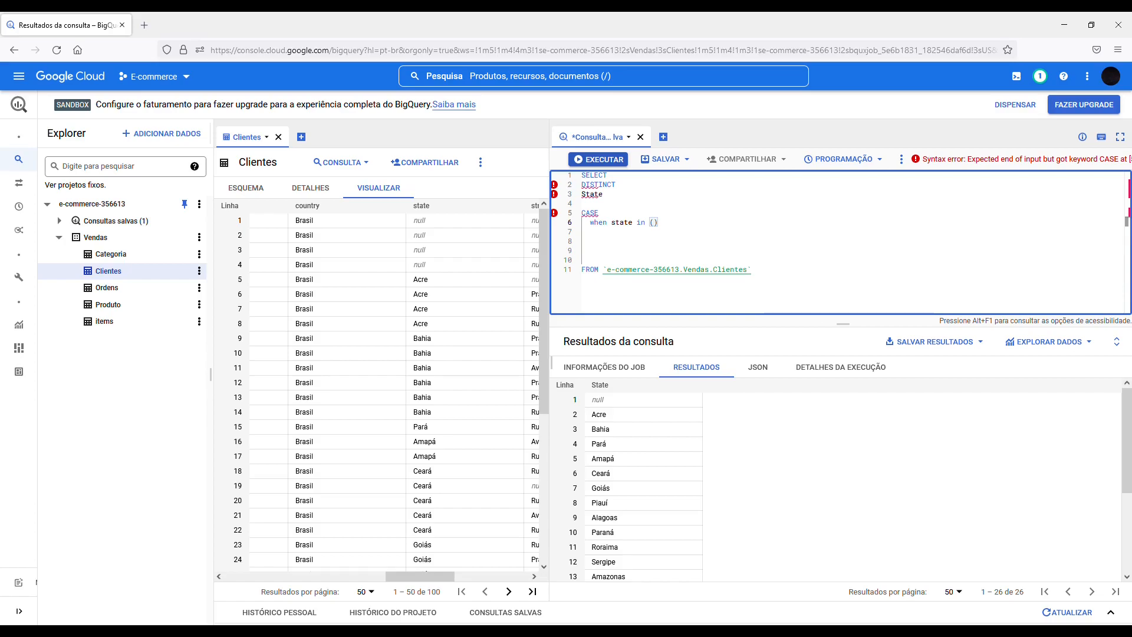
pyautogui.write("','',")
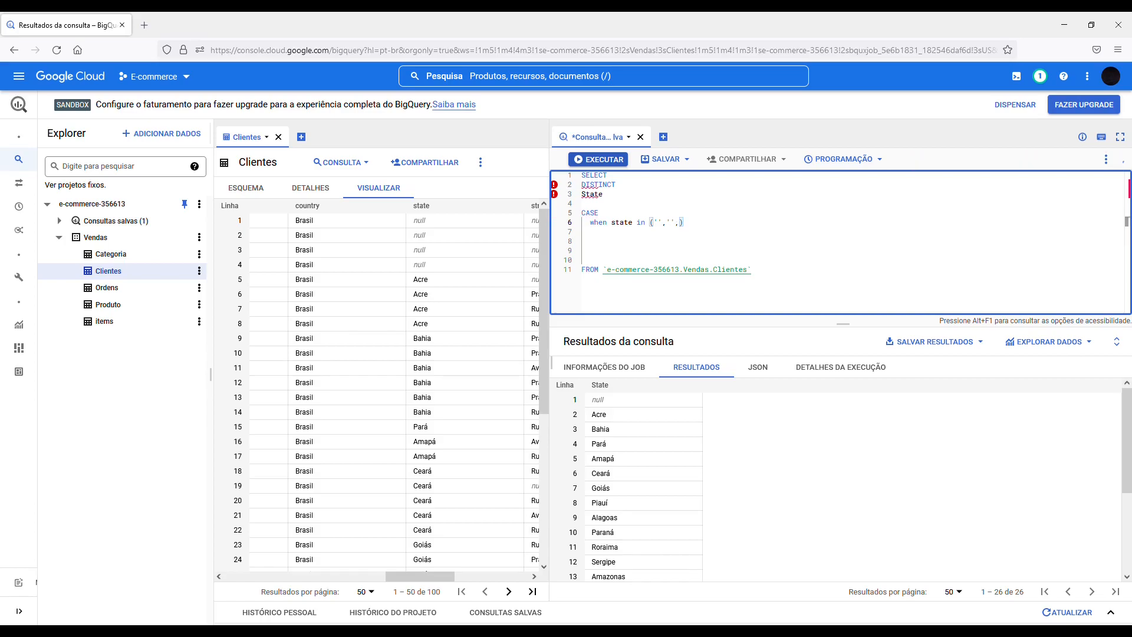
pyautogui.write("'")
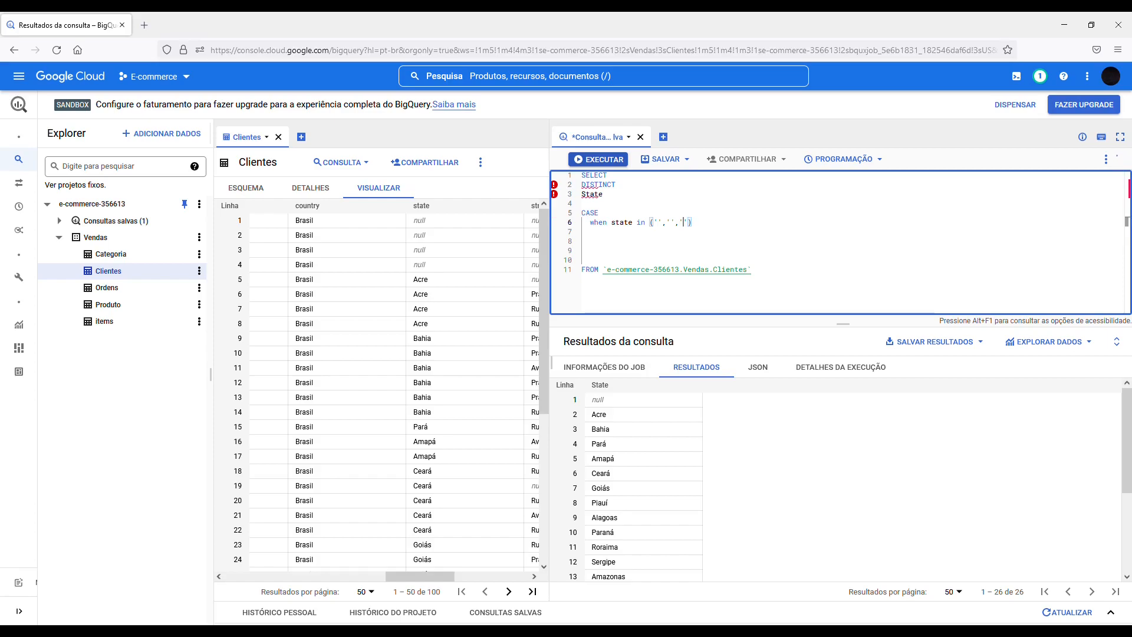
# Add then '' after the state condition as an empty text result
pyautogui.click(694, 222)
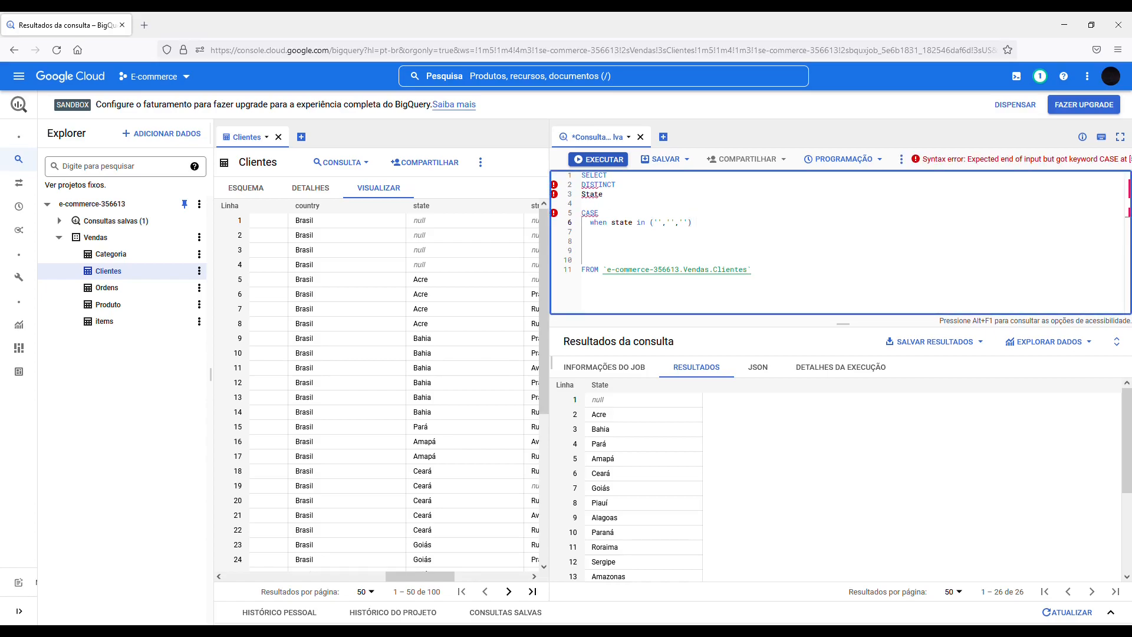
pyautogui.write('then')
pyautogui.click(728, 227)
pyautogui.click(728, 227)
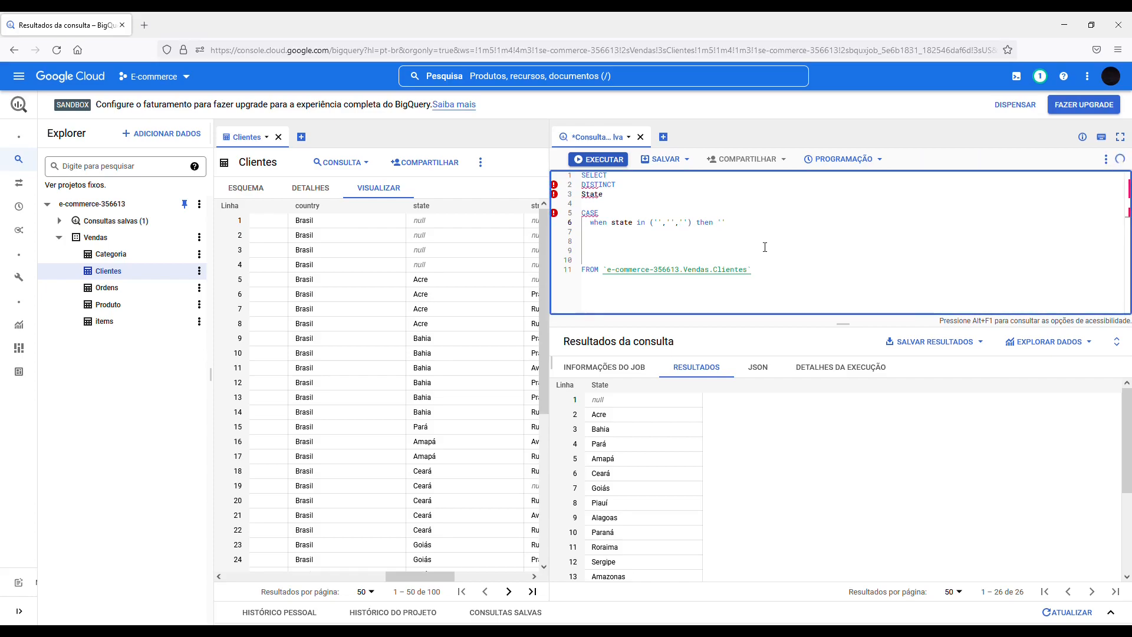
pyautogui.write("'")
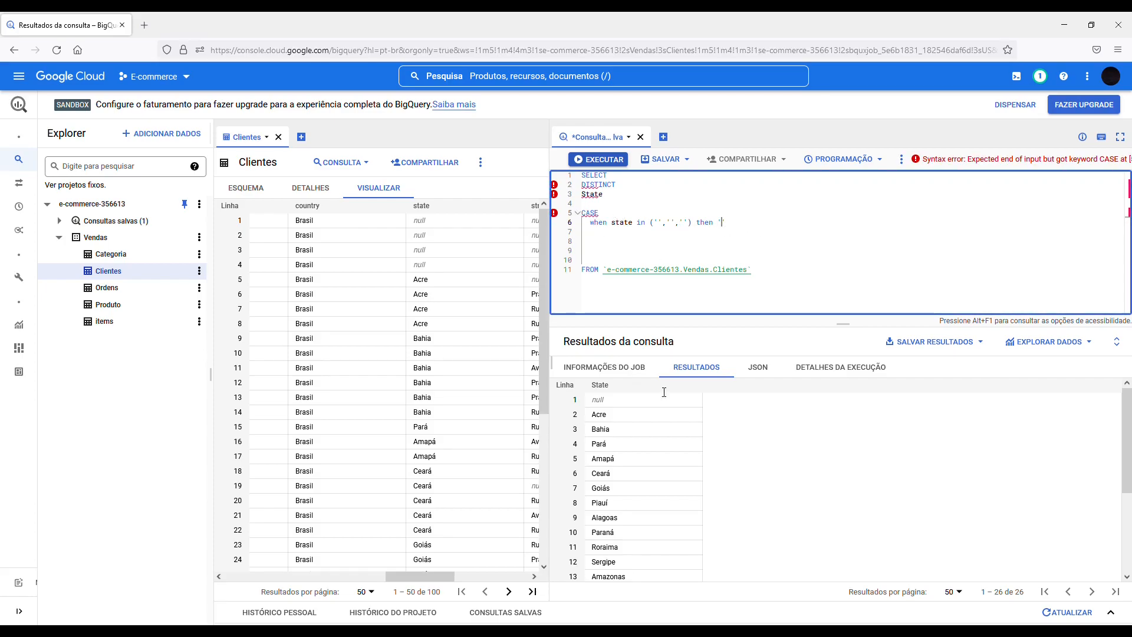
# Enlarge the results area, look through the states and fill the first value of the state condition with Paraná
pyautogui.click(1127, 420)
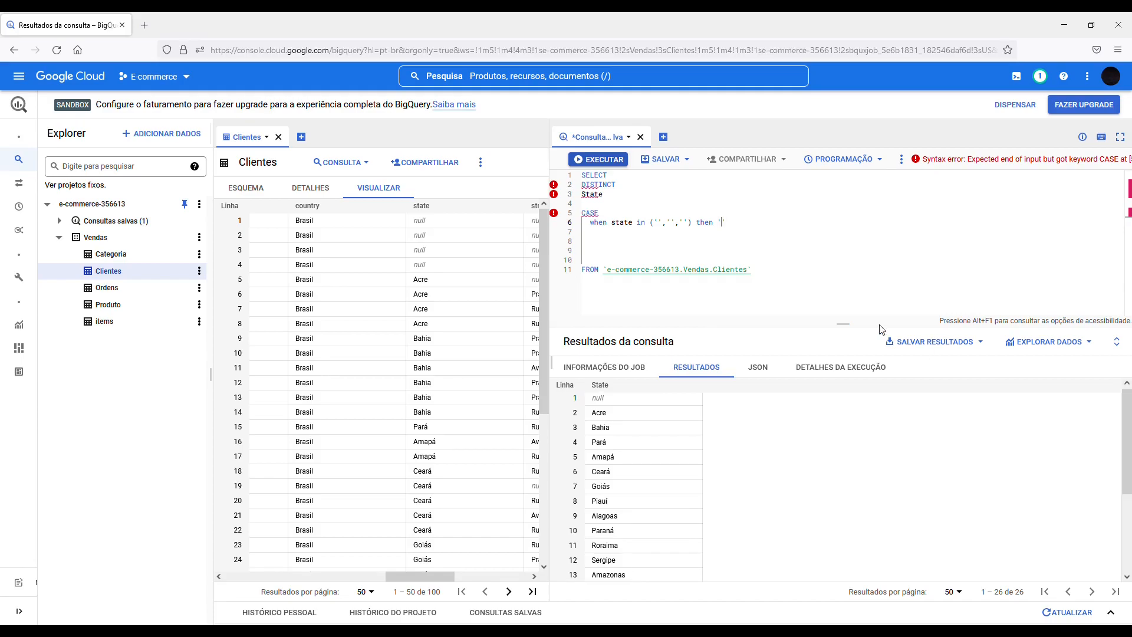
pyautogui.moveTo(882, 325); pyautogui.dragTo(882, 300)
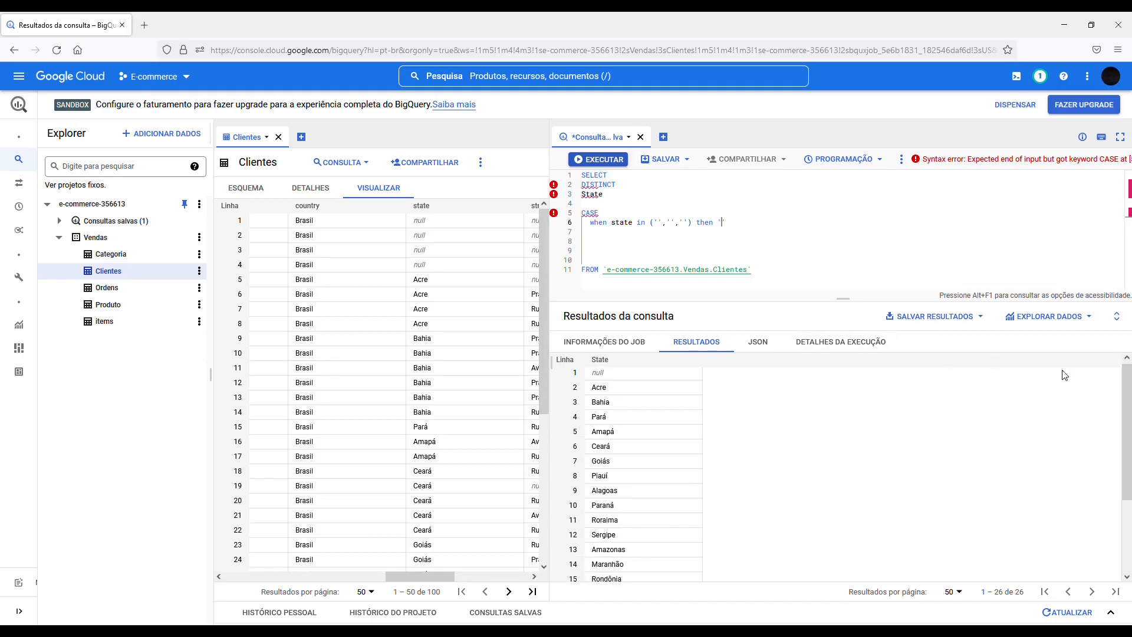
pyautogui.moveTo(1127, 417); pyautogui.dragTo(1127, 425)
pyautogui.click(659, 223)
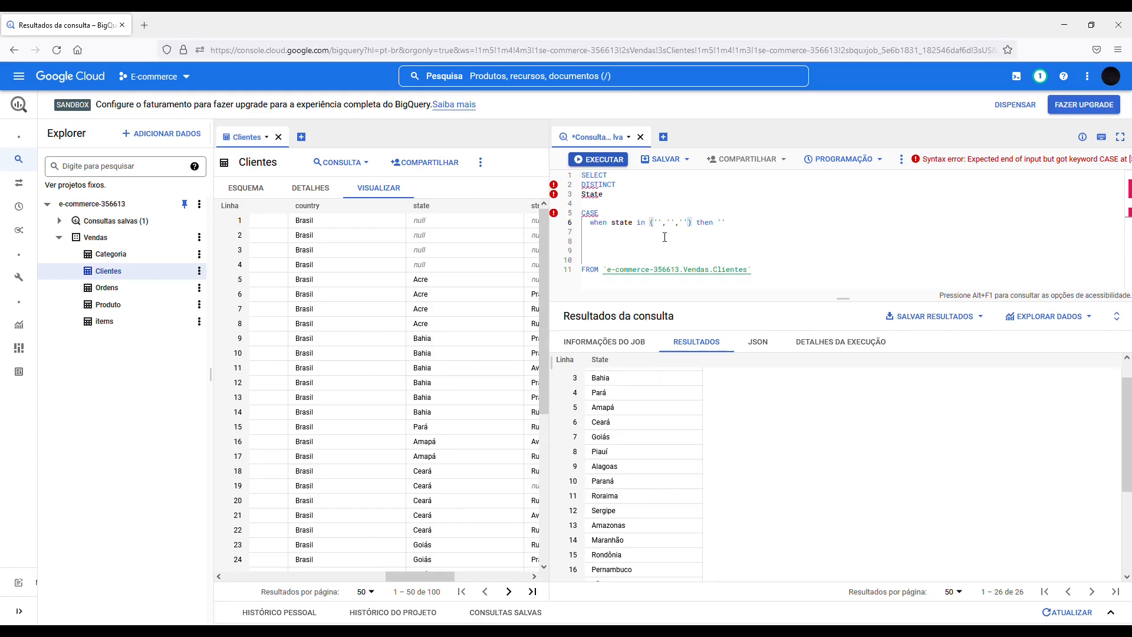
pyautogui.write('Paraná')
# Copy Santa Catarina from the query results into the second value of the state condition
pyautogui.moveTo(1127, 416); pyautogui.dragTo(1112, 486)
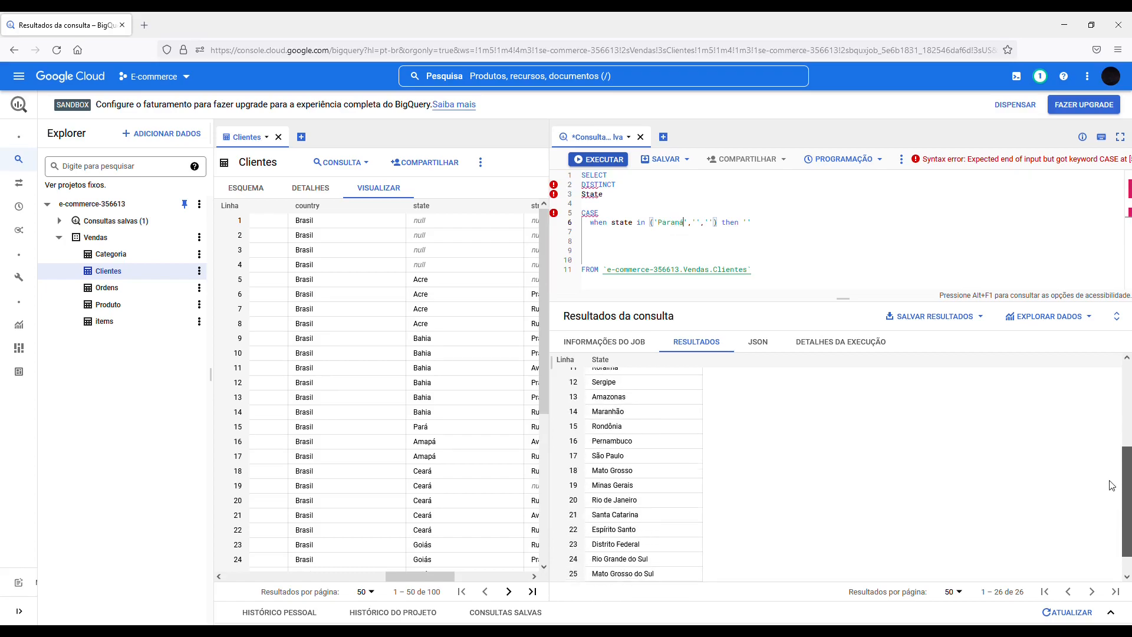
pyautogui.scroll(-1, 1112, 483)
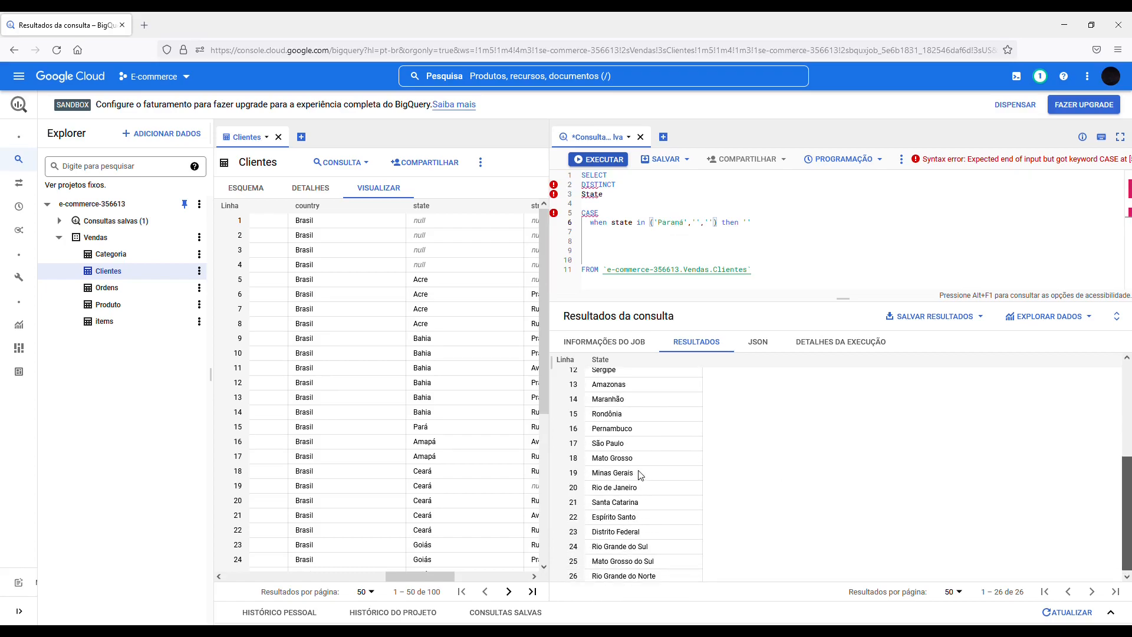
pyautogui.doubleClick(605, 506)
pyautogui.hotkey('ctrl', 'c')
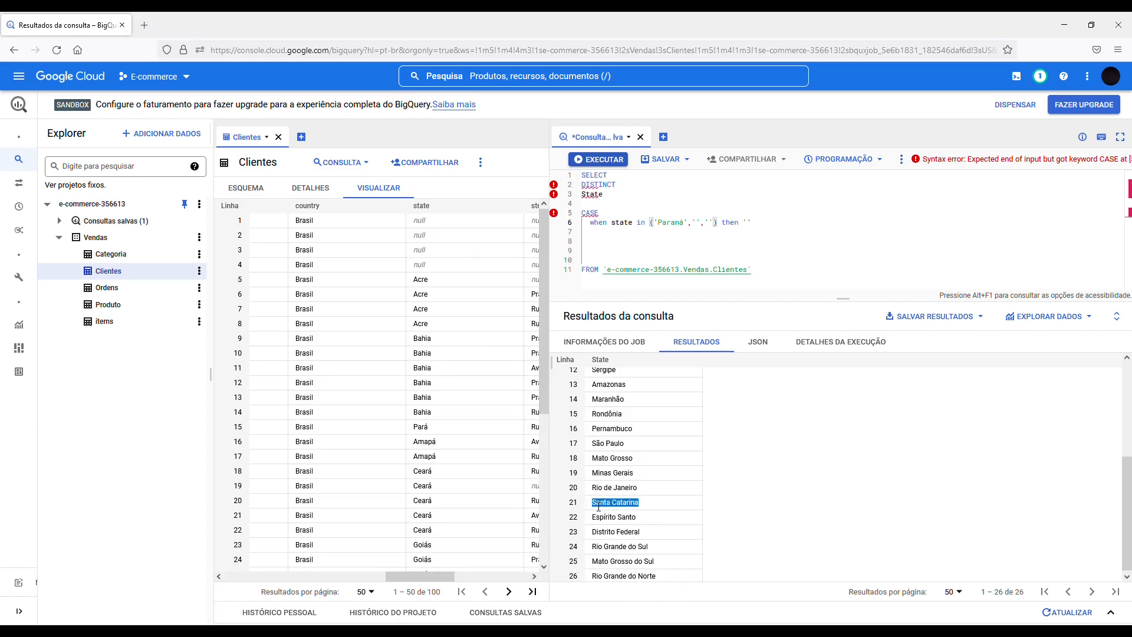
pyautogui.click(696, 222)
pyautogui.hotkey('ctrl', 'v')
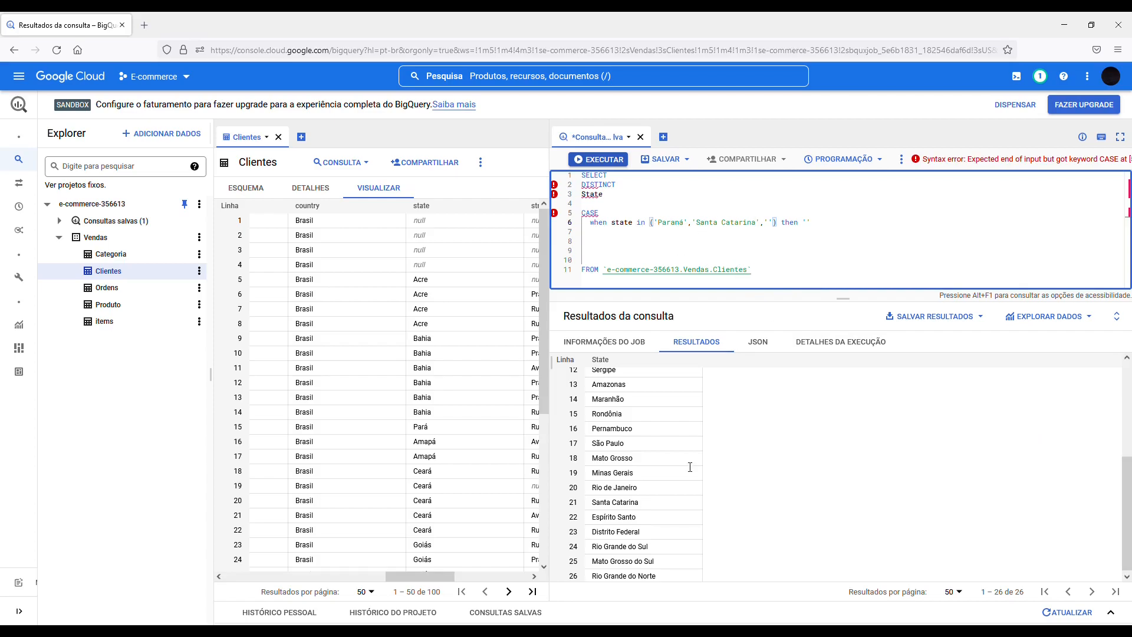
# Copy Rio Grande do Sul from the query results into the third value of the state condition
pyautogui.moveTo(592, 547); pyautogui.dragTo(654, 550)
pyautogui.hotkey('ctrl', 'c')
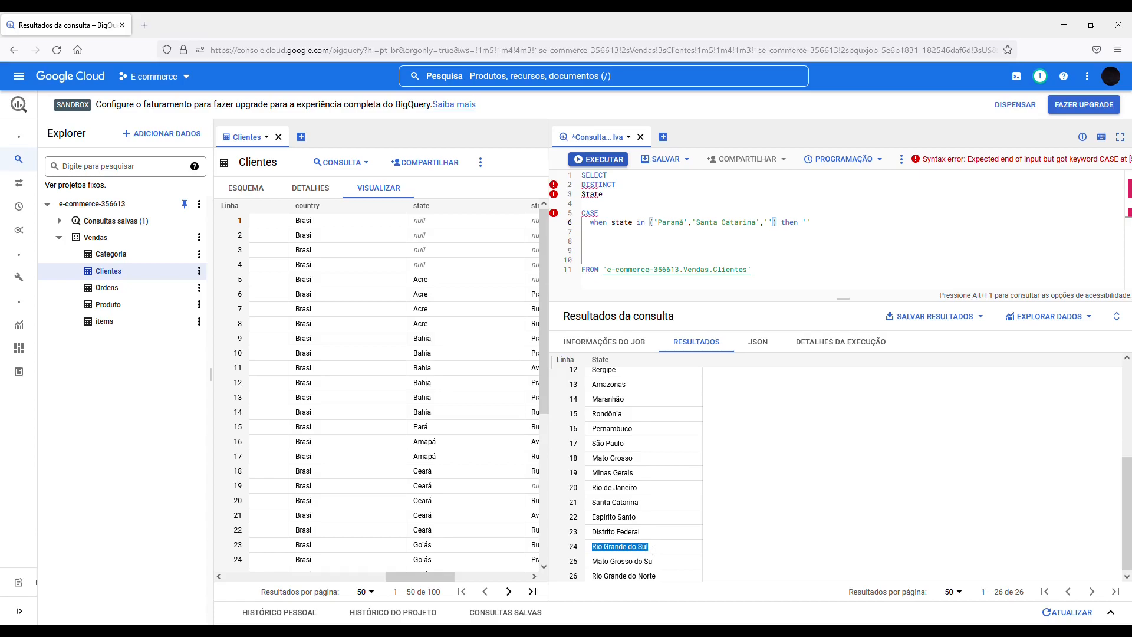
pyautogui.click(769, 223)
pyautogui.hotkey('ctrl', 'v')
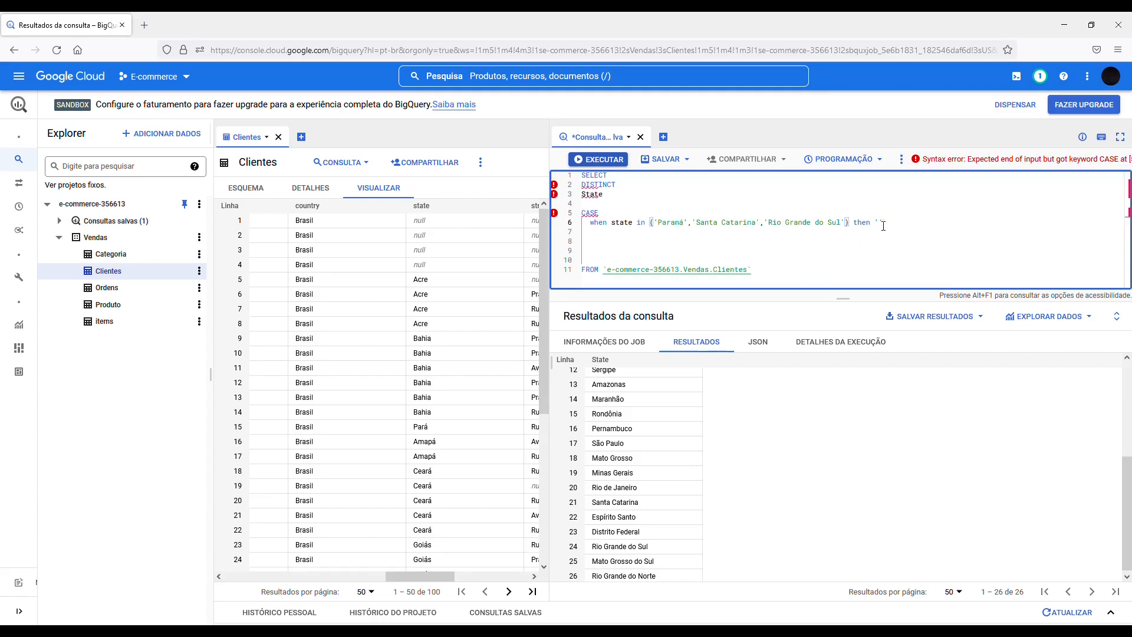
# Fill the empty text result after then with Sul
pyautogui.press('End')
pyautogui.press('Left')
pyautogui.write('Sul')
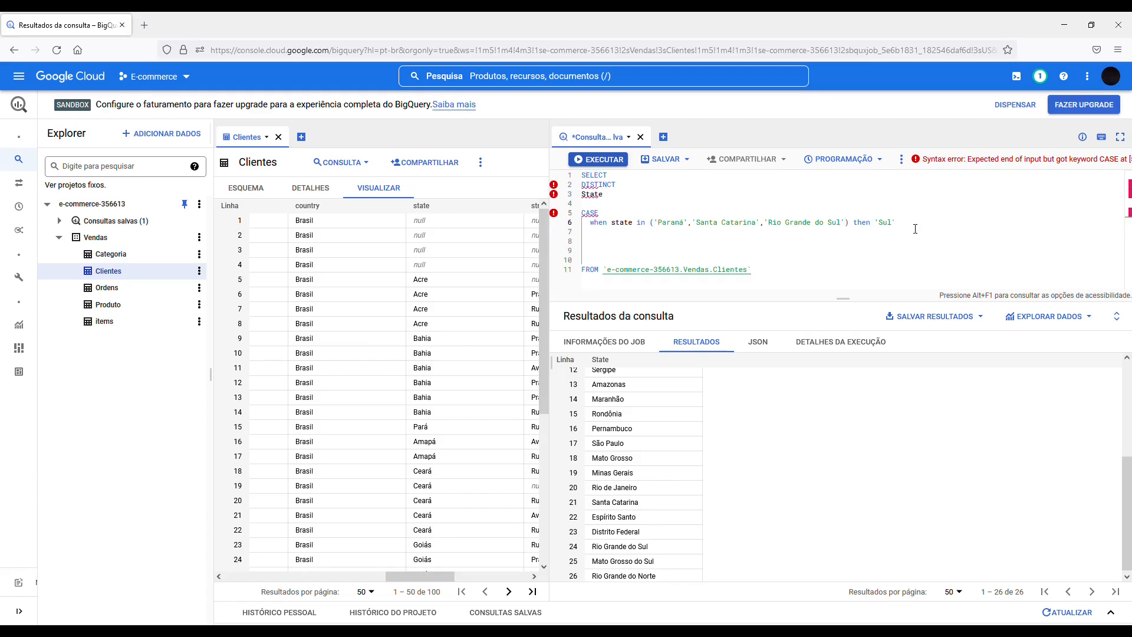
# Close the CASE expression with END on line 7 and add the alias as Regiao on line 8
pyautogui.press('End')
pyautogui.press('Return')
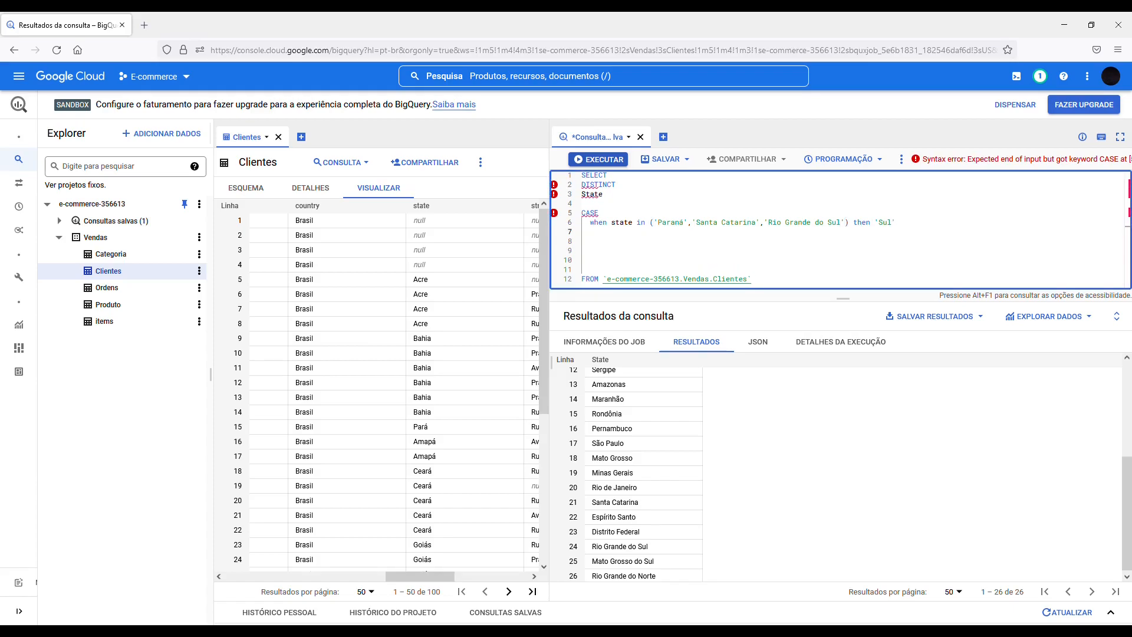
pyautogui.write('E')
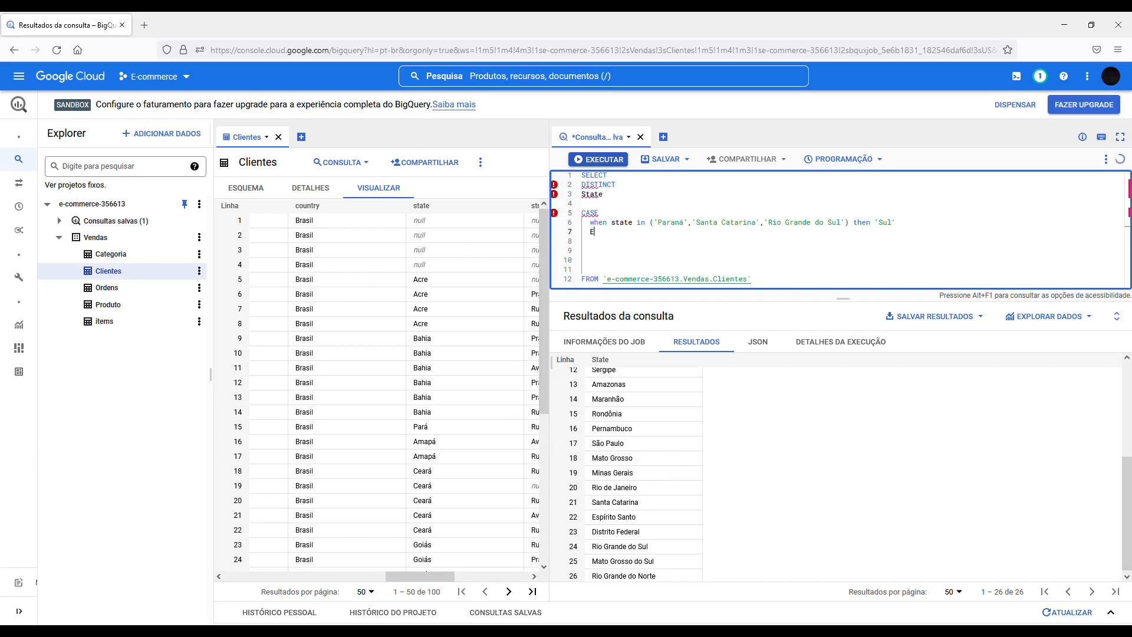
pyautogui.write('nd')
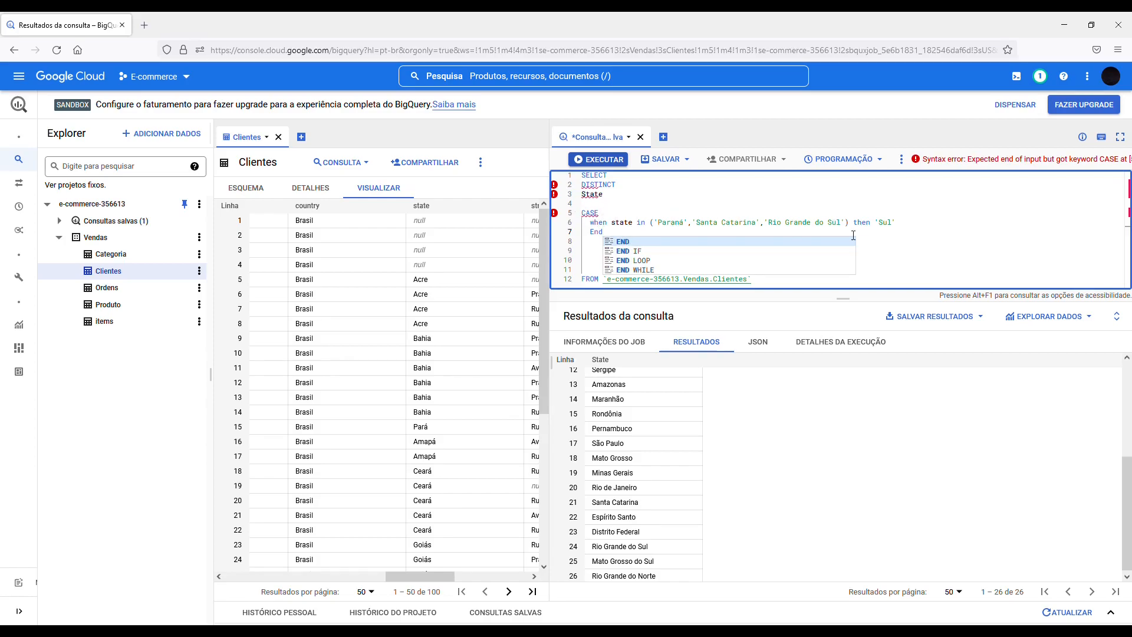
pyautogui.click(674, 241)
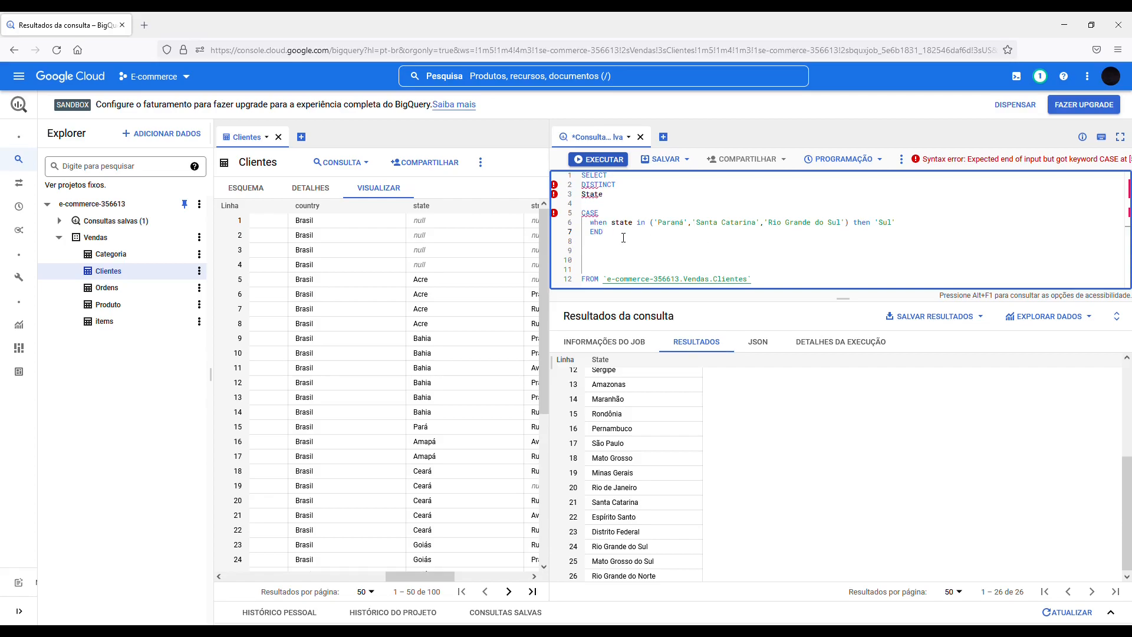
pyautogui.press('Return')
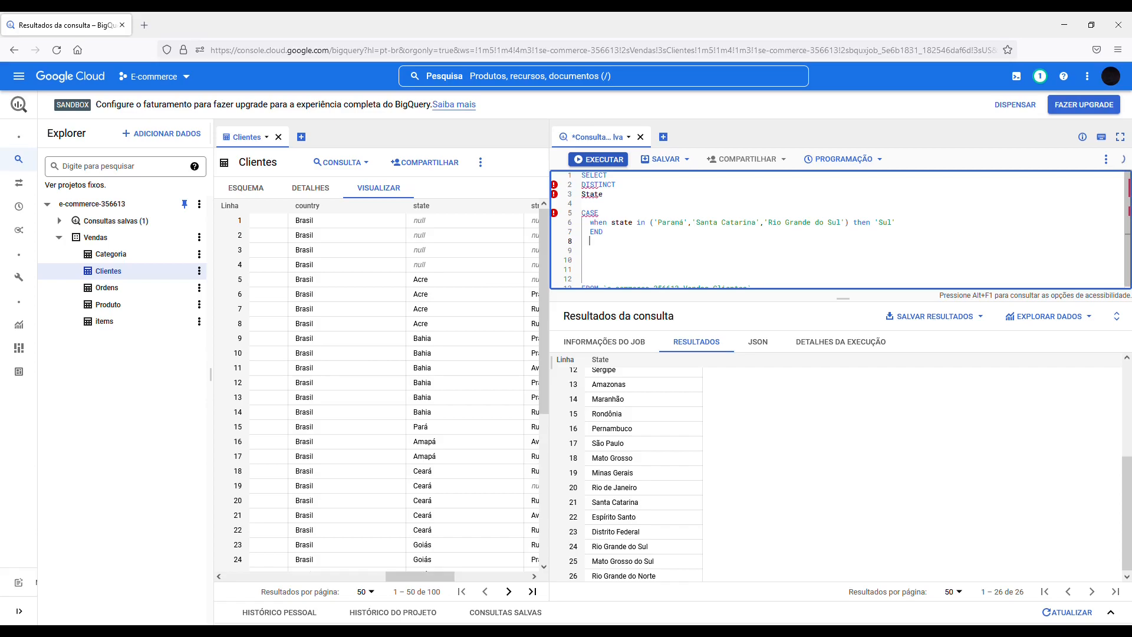
pyautogui.write('as Re')
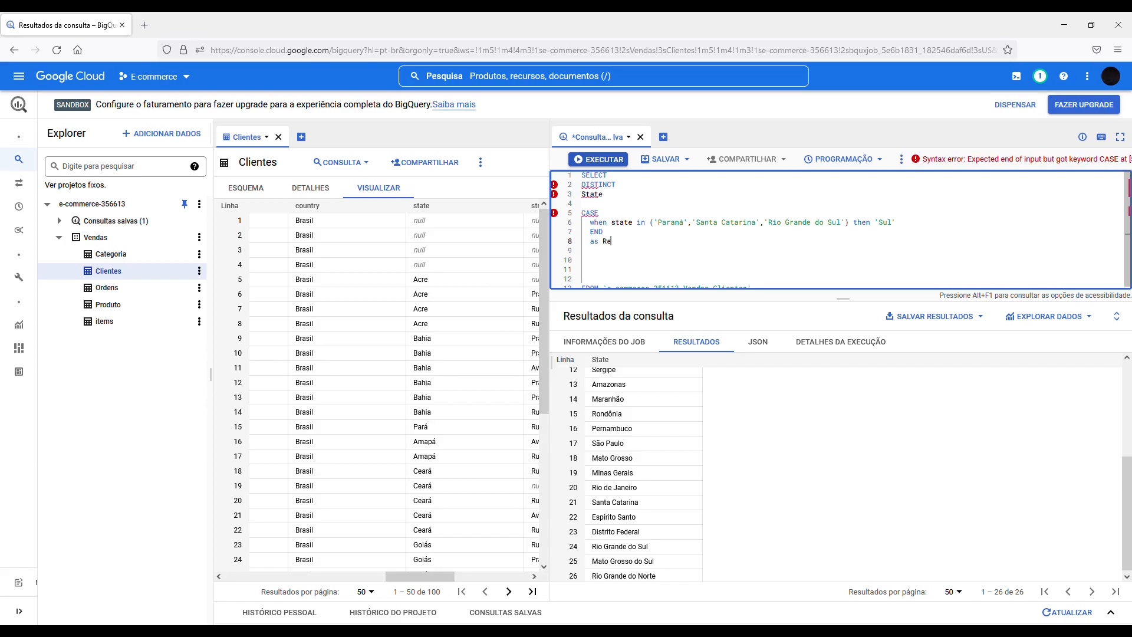
pyautogui.write('giao')
# Add a comma after State and remove two of the blank lines above the FROM clause
pyautogui.click(616, 201)
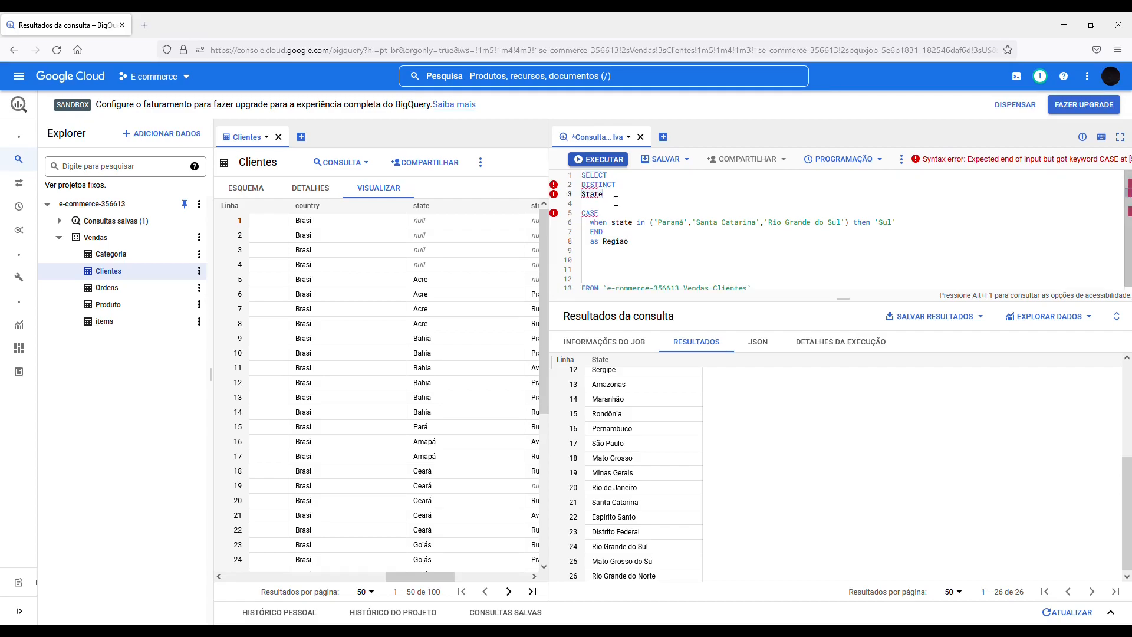
pyautogui.write(',')
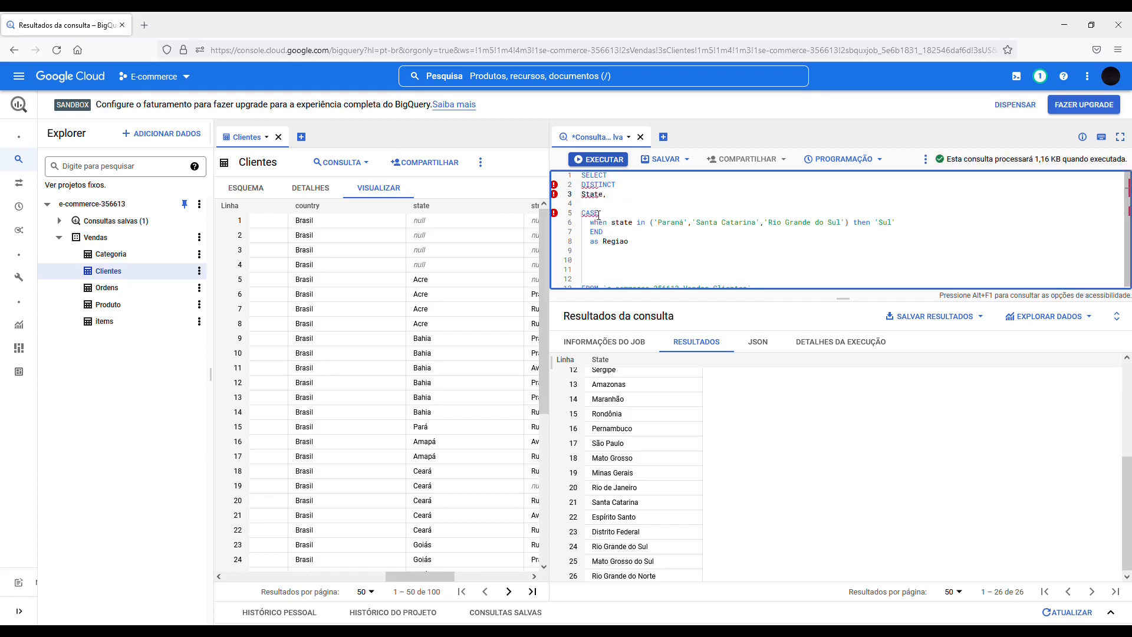
pyautogui.click(628, 259)
pyautogui.press('BackSpace')
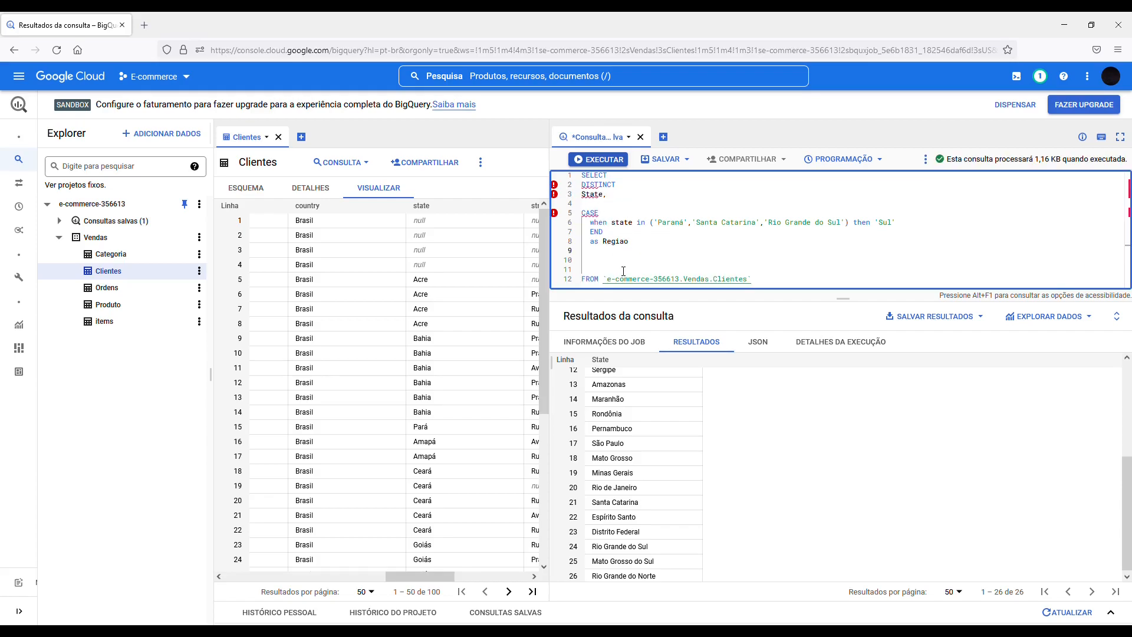
pyautogui.press('Delete')
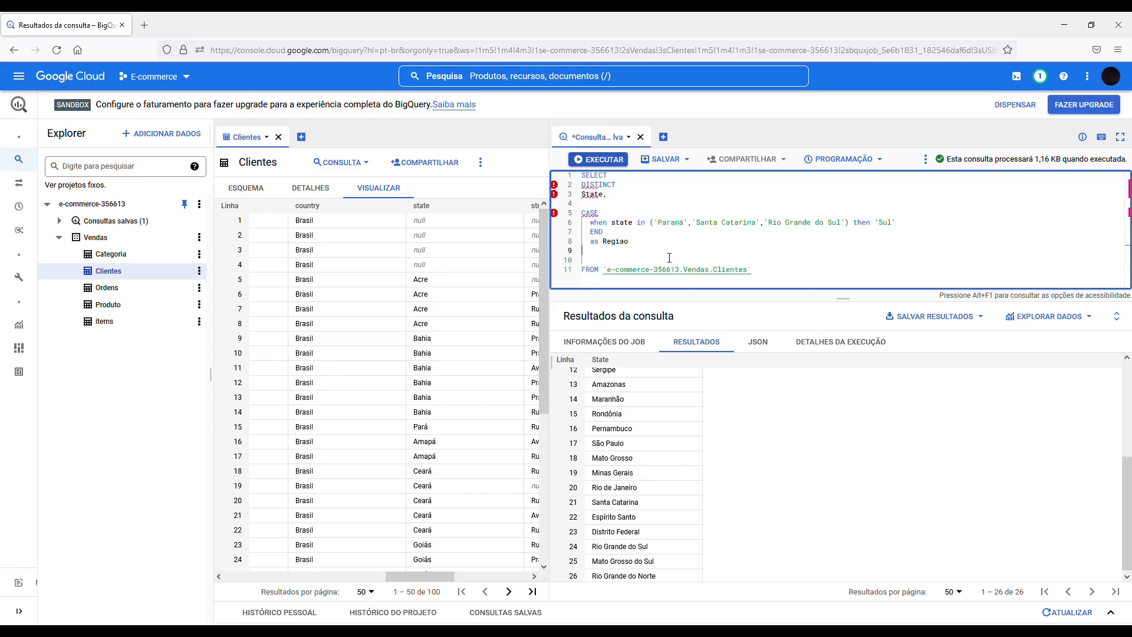
# Run the query and look through the Regiao values of all the states
pyautogui.click(612, 160)
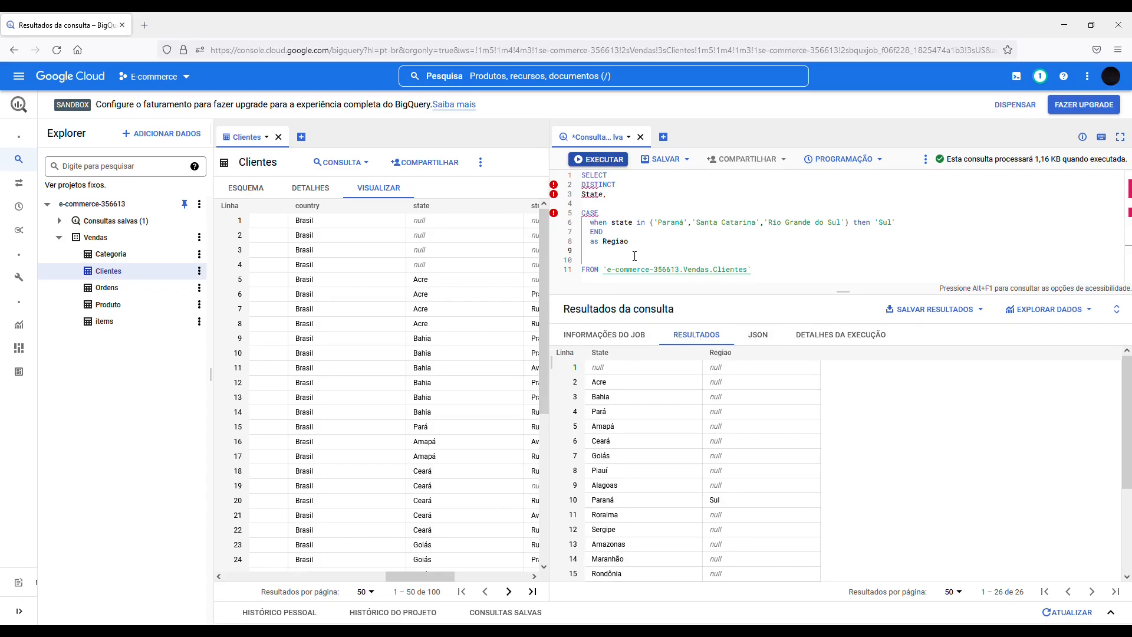
pyautogui.scroll(-1, 885, 437)
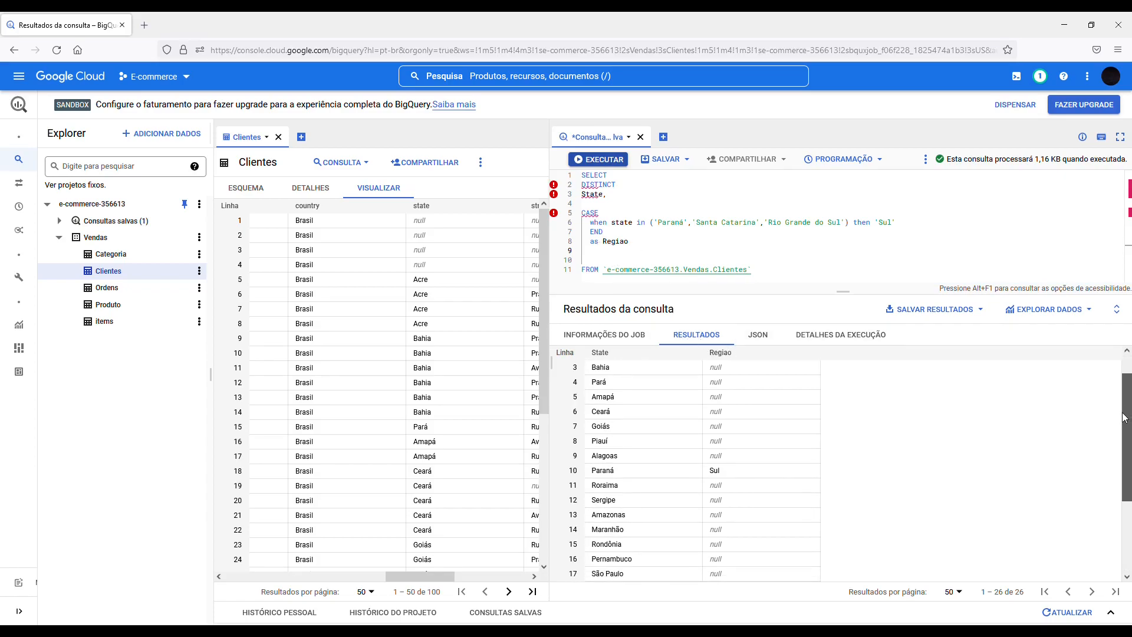
pyautogui.moveTo(1128, 453); pyautogui.dragTo(1120, 515)
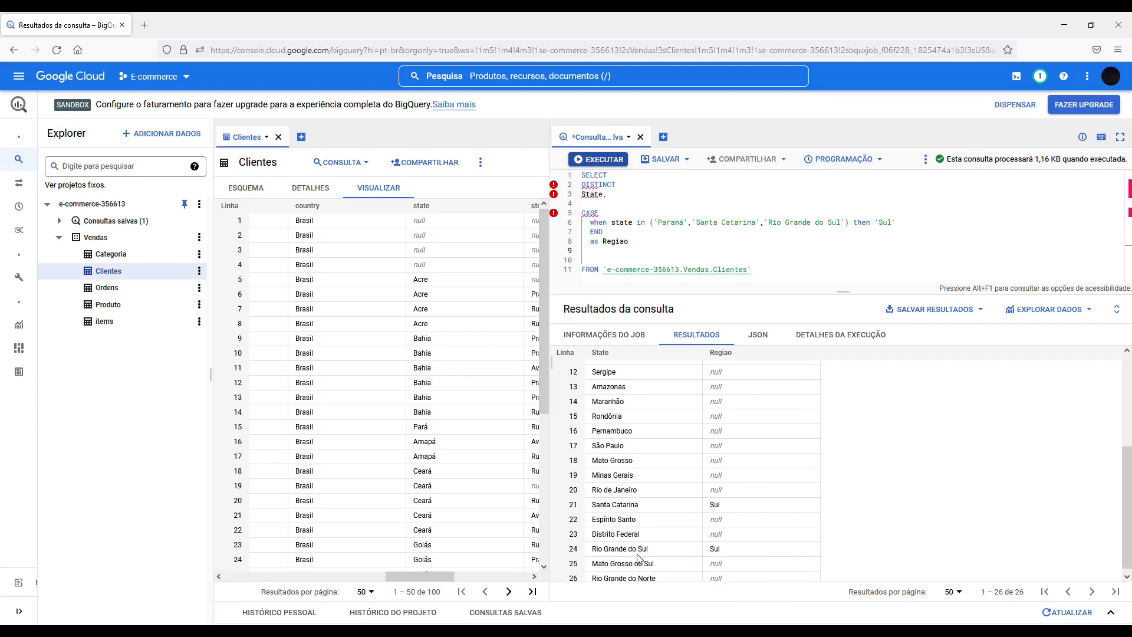
pyautogui.scroll(1, 1128, 456)
pyautogui.scroll(2, 1127, 456)
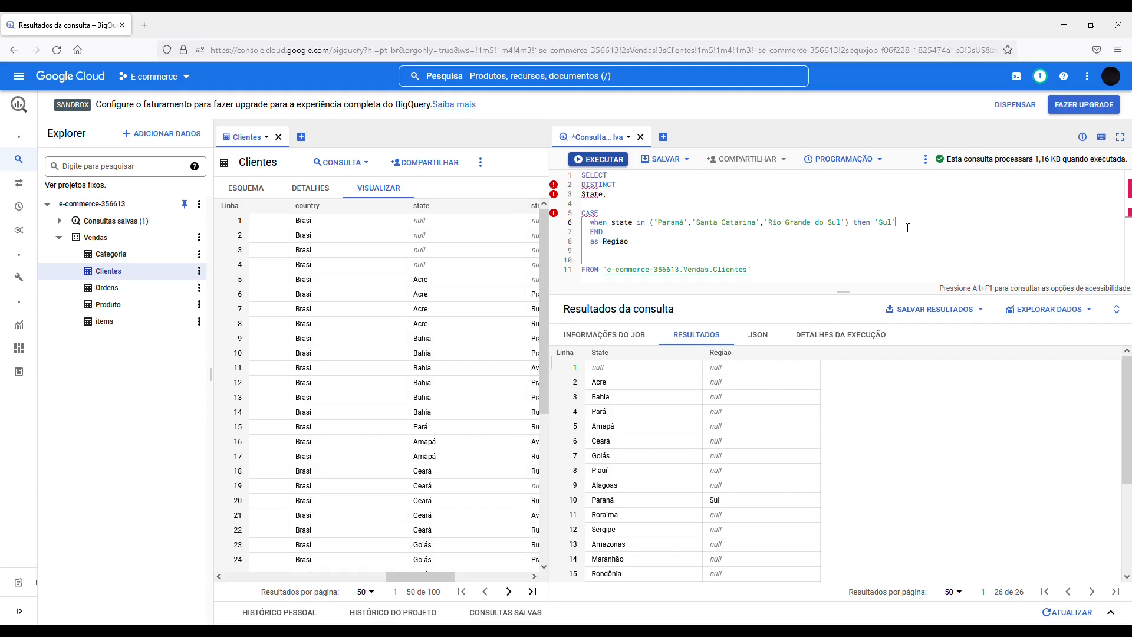
# Duplicate the when condition of the CASE expression onto line 7, above END
pyautogui.click(695, 238)
pyautogui.press('Return')
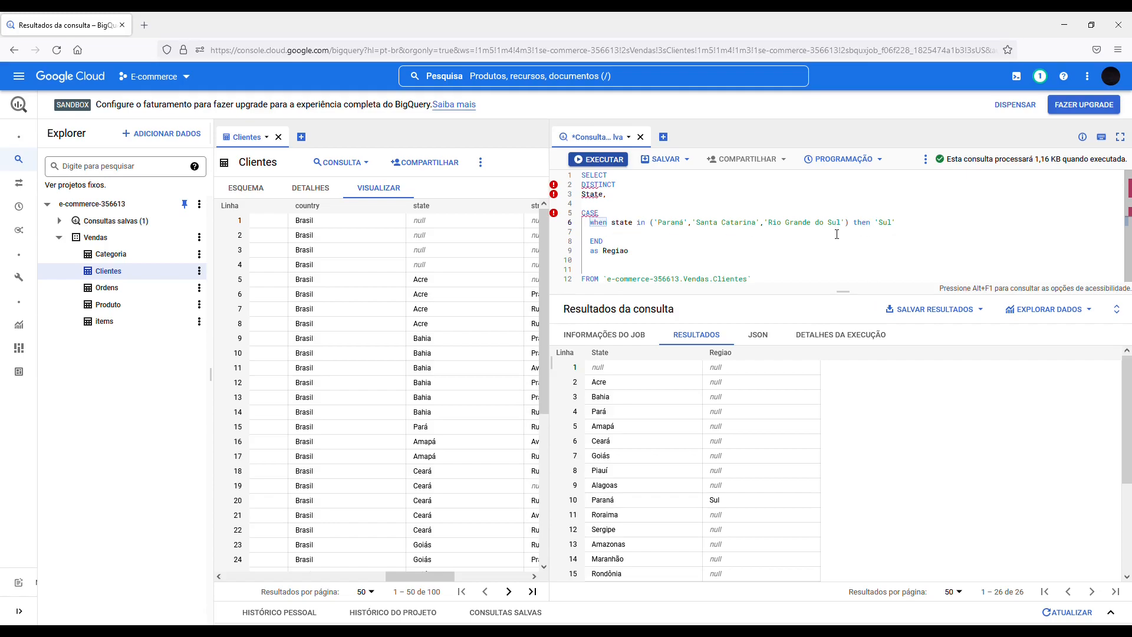
pyautogui.click(594, 231)
pyautogui.moveTo(897, 223); pyautogui.dragTo(598, 230)
pyautogui.hotkey('ctrl', 'c')
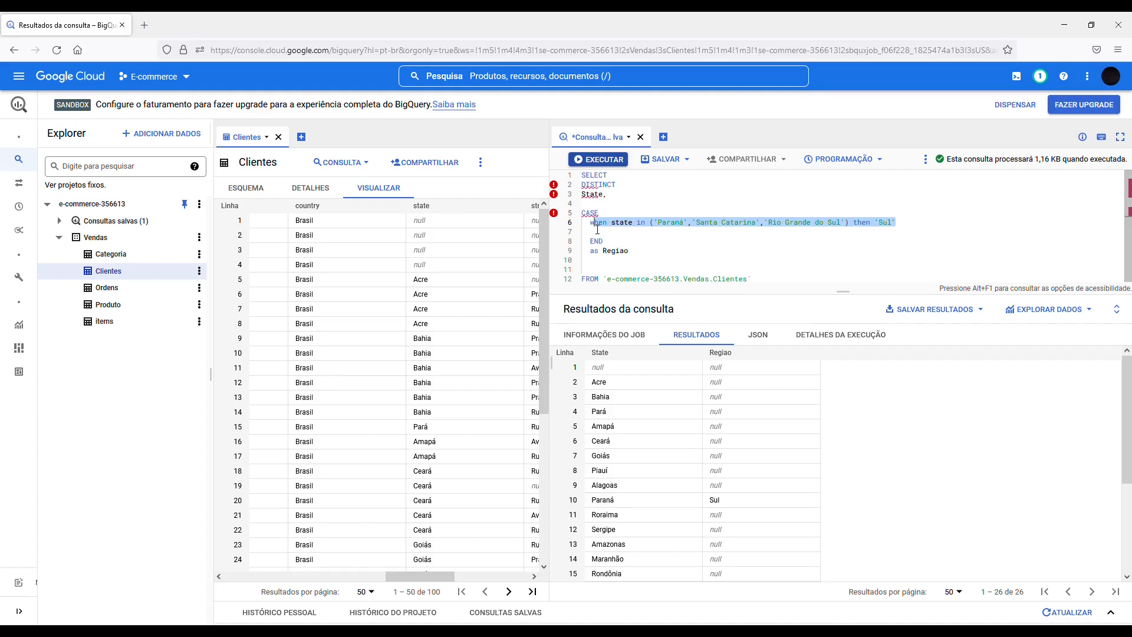
pyautogui.click(909, 231)
pyautogui.press('Return')
pyautogui.hotkey('ctrl', 'v')
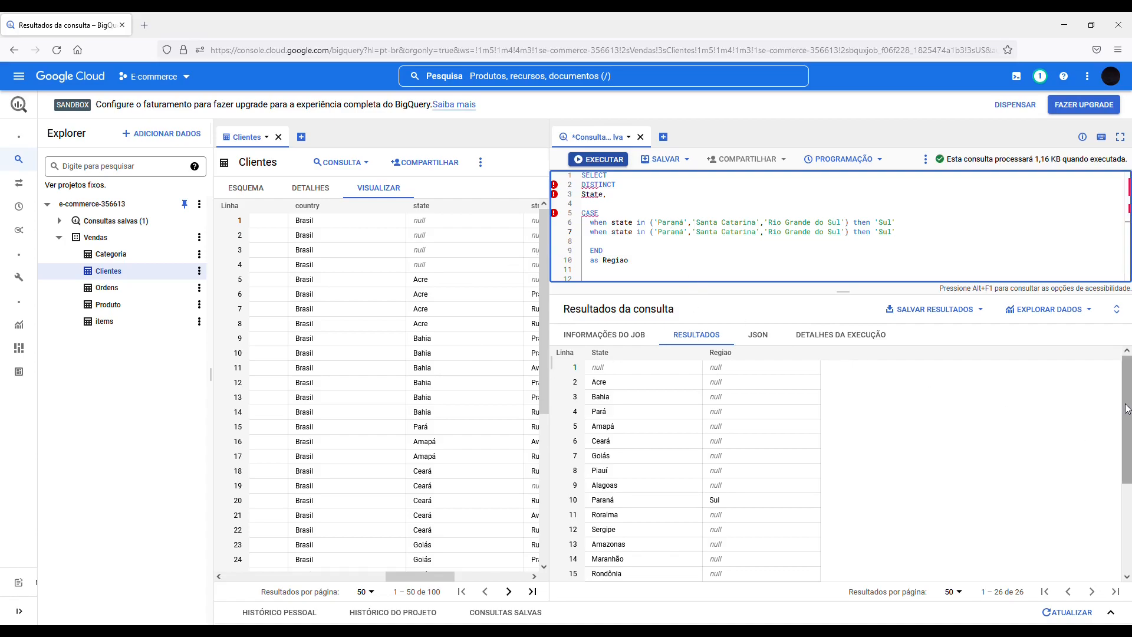
# Replace the states in the second when condition with 'São Paulo', 'Minas Gerais' and 'Rio de Janeiro'
pyautogui.moveTo(1127, 421); pyautogui.dragTo(1124, 474)
pyautogui.moveTo(627, 492); pyautogui.dragTo(610, 484)
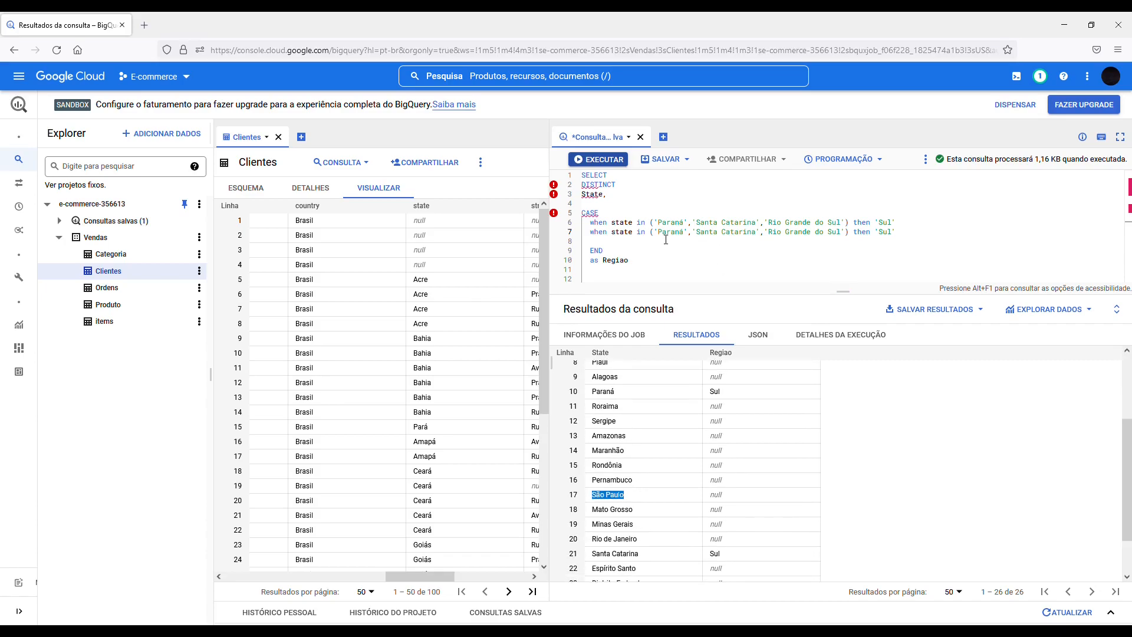
pyautogui.moveTo(659, 233); pyautogui.dragTo(685, 233)
pyautogui.write('São Paulo')
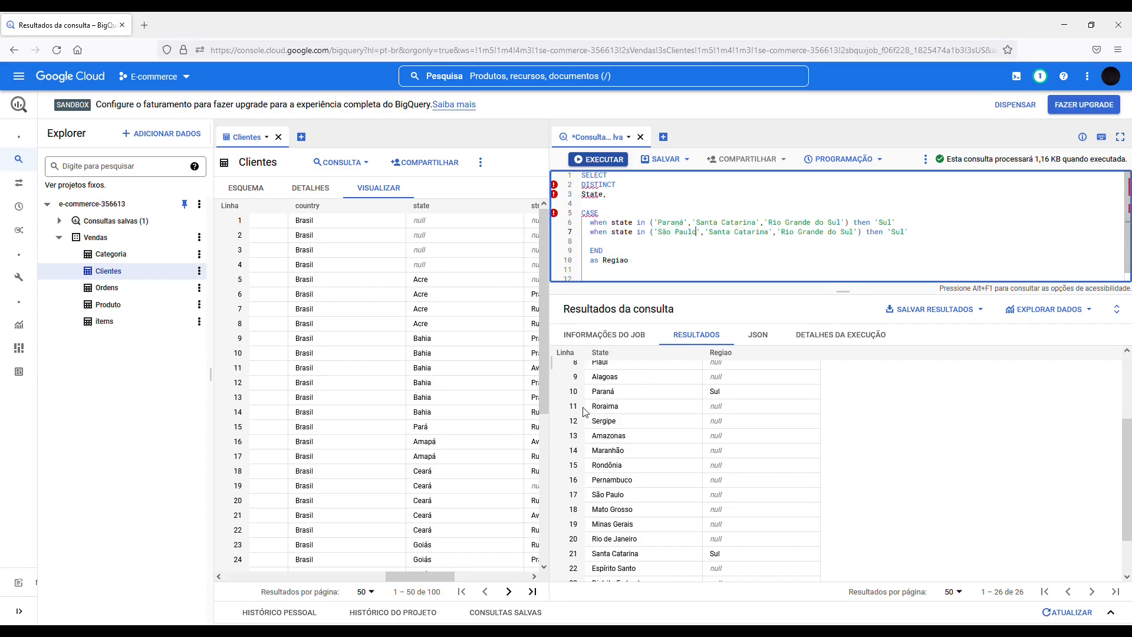
pyautogui.write('Minas Gerais')
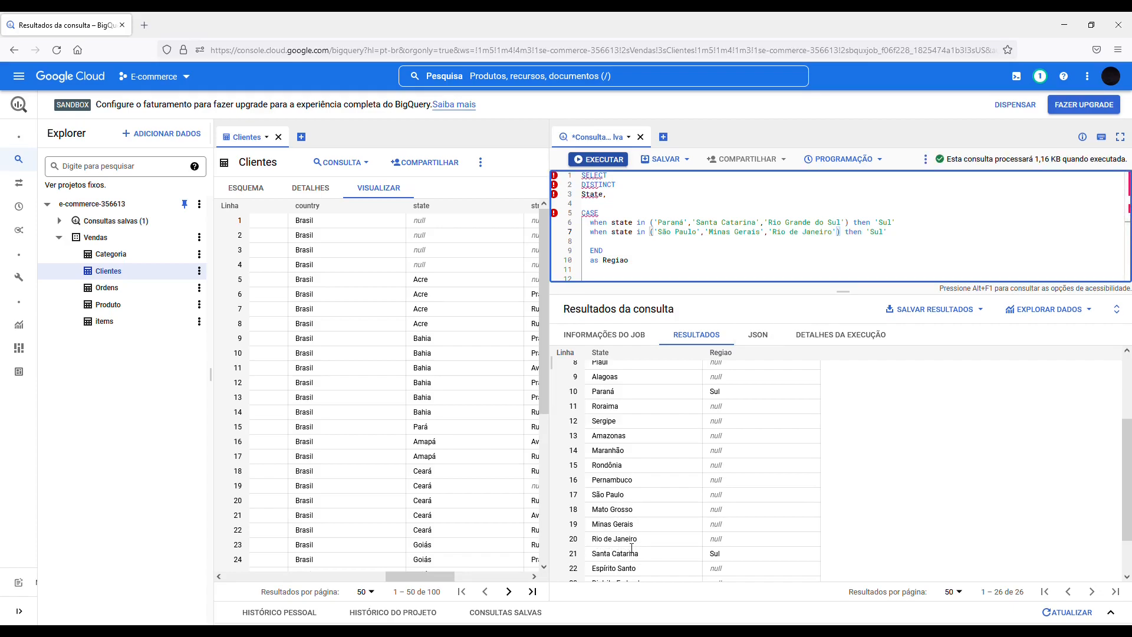
# Add 'Espírito Santo' as a fourth state in the second when condition
pyautogui.moveTo(637, 569); pyautogui.dragTo(599, 573)
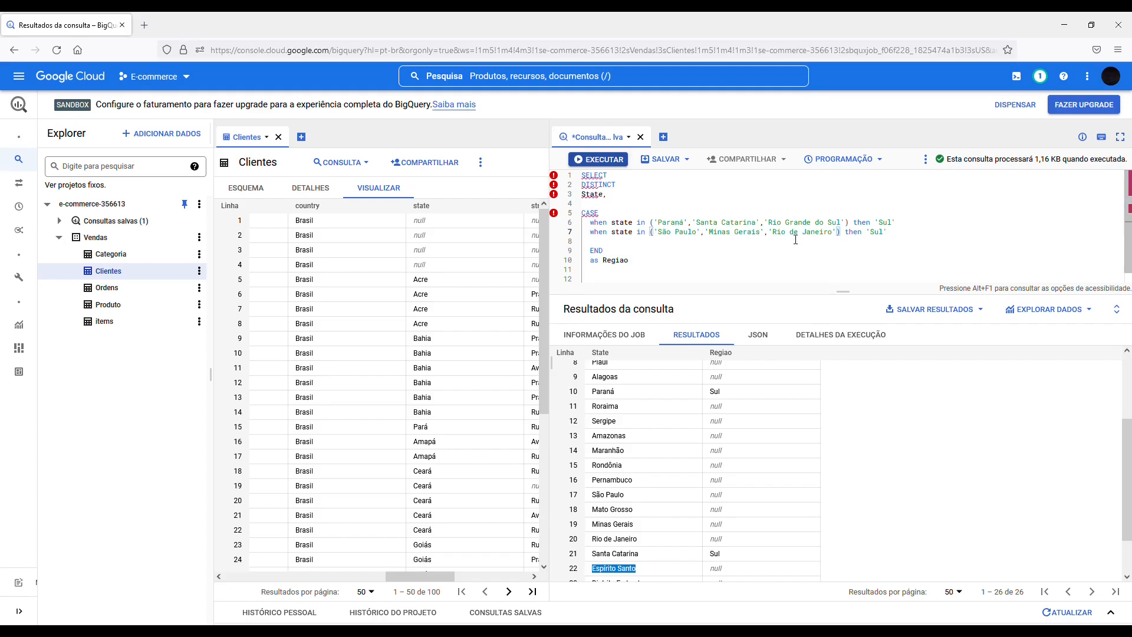
pyautogui.click(837, 252)
pyautogui.click(837, 232)
pyautogui.write(',')
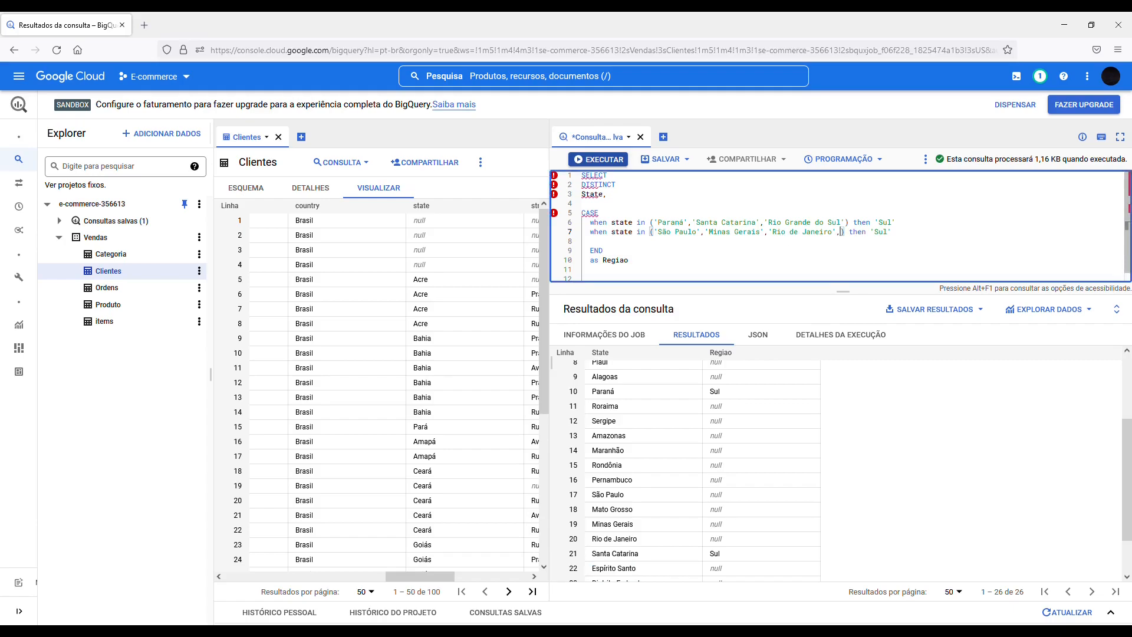
pyautogui.write("'")
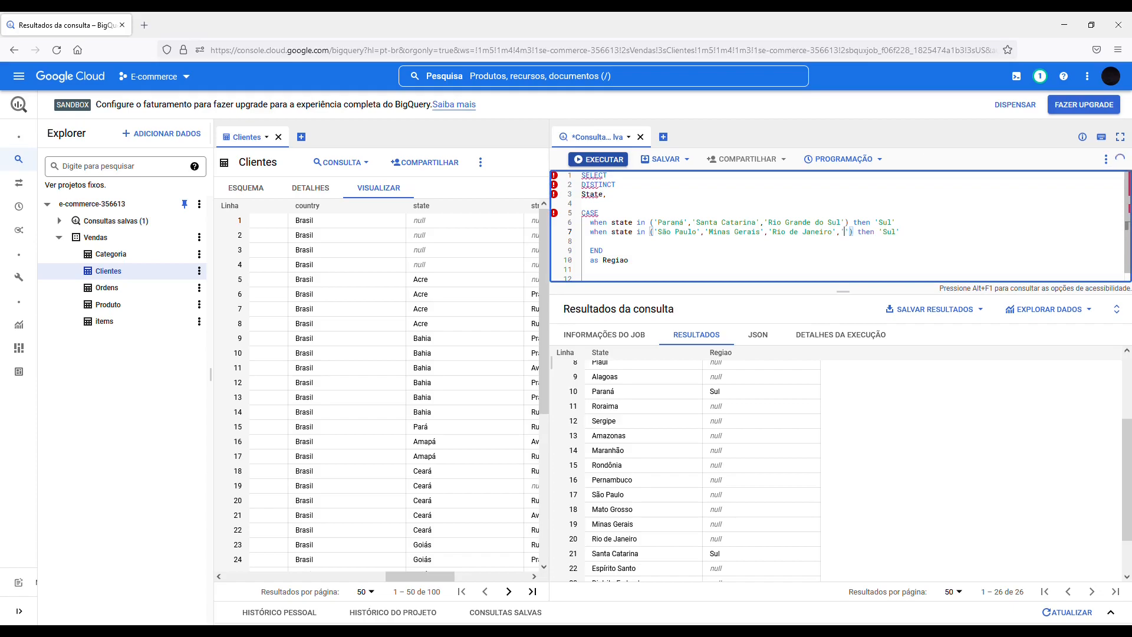
pyautogui.write('Espirito Santo')
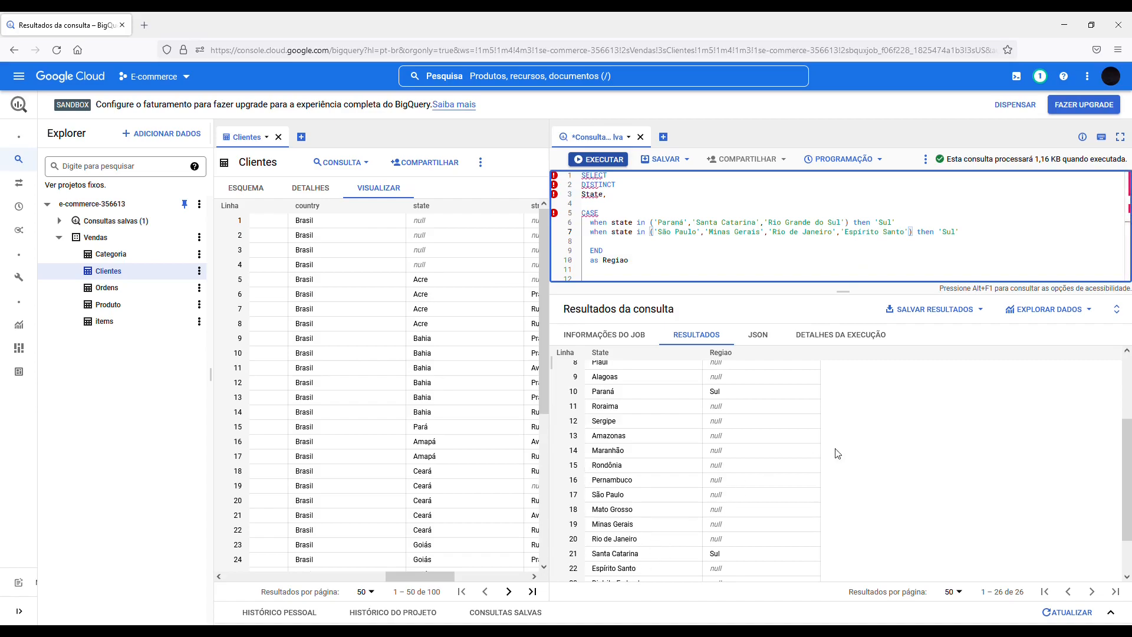
pyautogui.moveTo(1126, 463); pyautogui.dragTo(1126, 439)
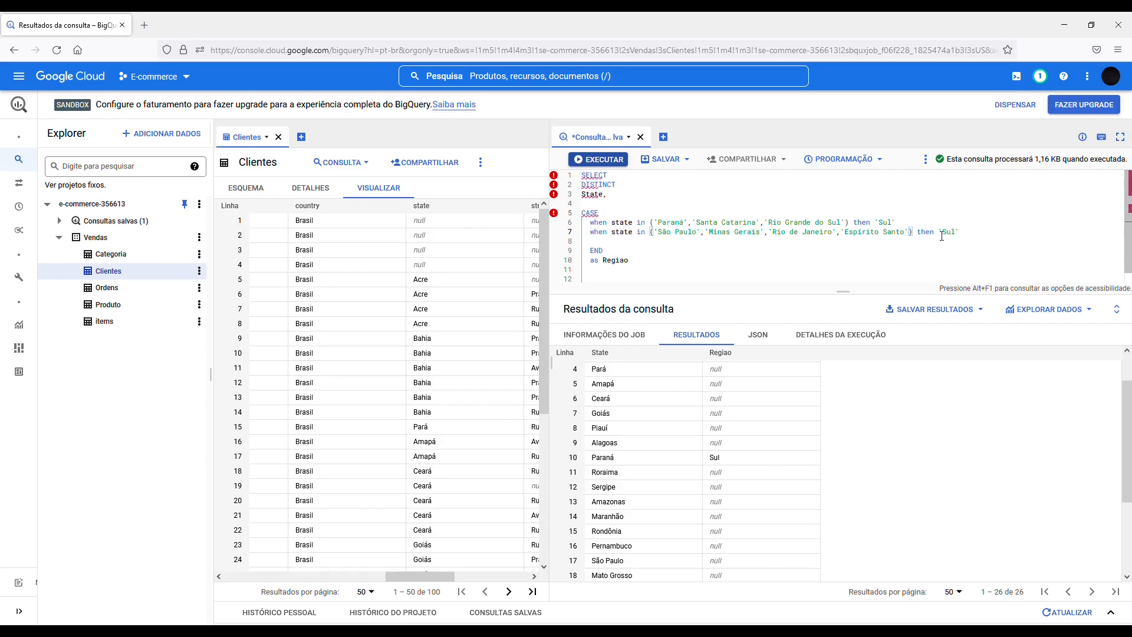
# Change the result of the second when condition to 'Sudeste'
pyautogui.click(959, 237)
pyautogui.press('BackSpace')
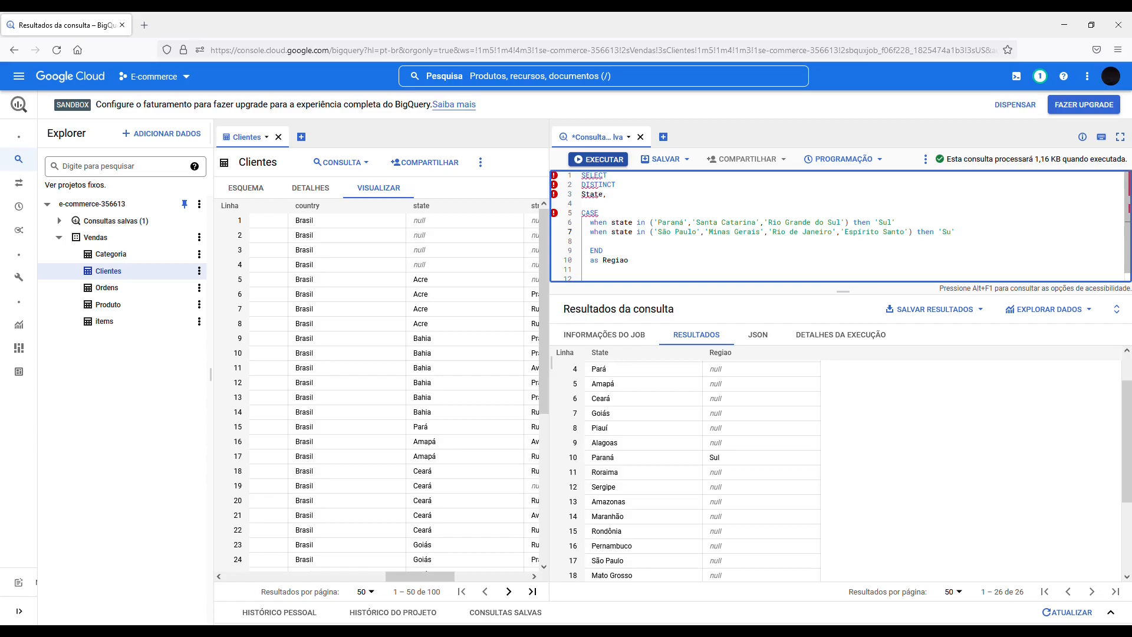
pyautogui.write('des')
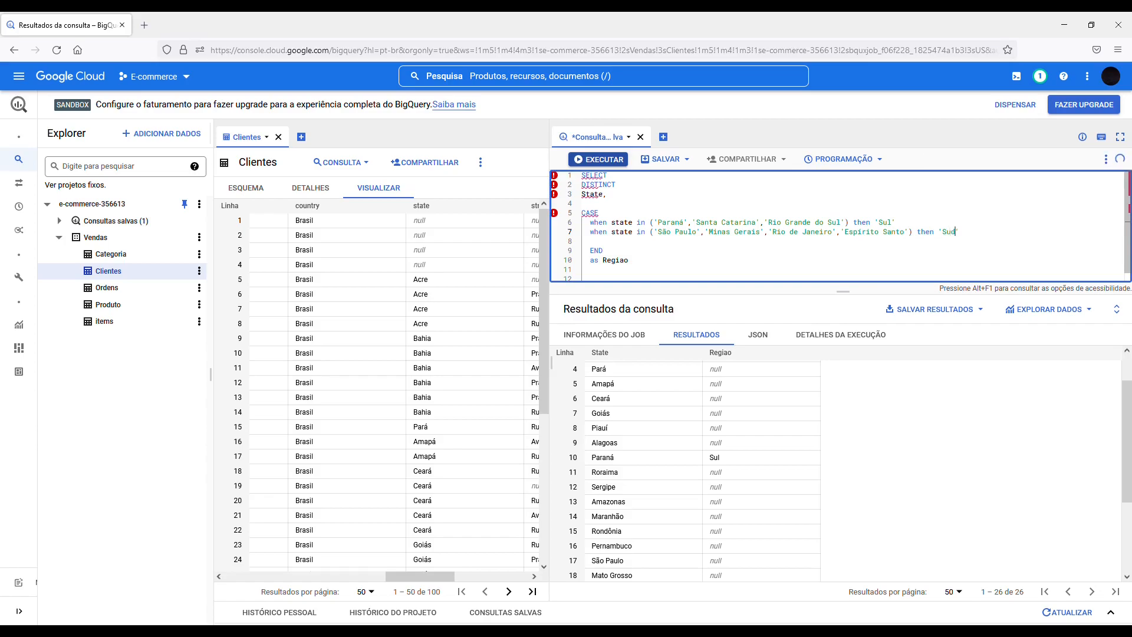
pyautogui.write('te')
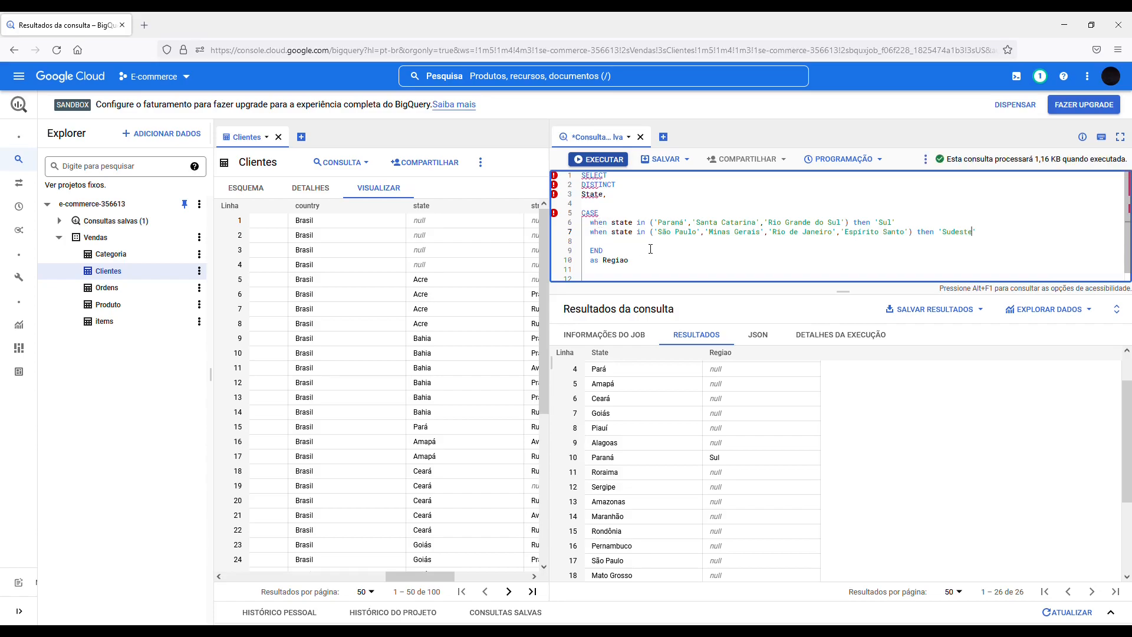
# Run the query and check which states are assigned to Sul and Sudeste in the results
pyautogui.scroll(-1, 651, 249)
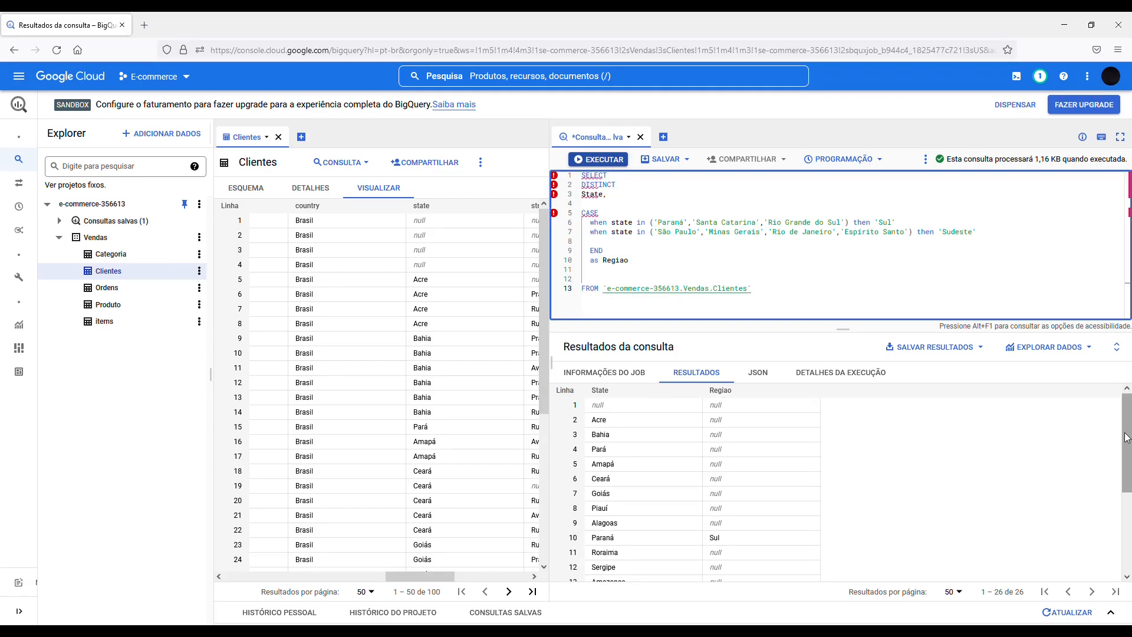
pyautogui.moveTo(1125, 432); pyautogui.dragTo(998, 524)
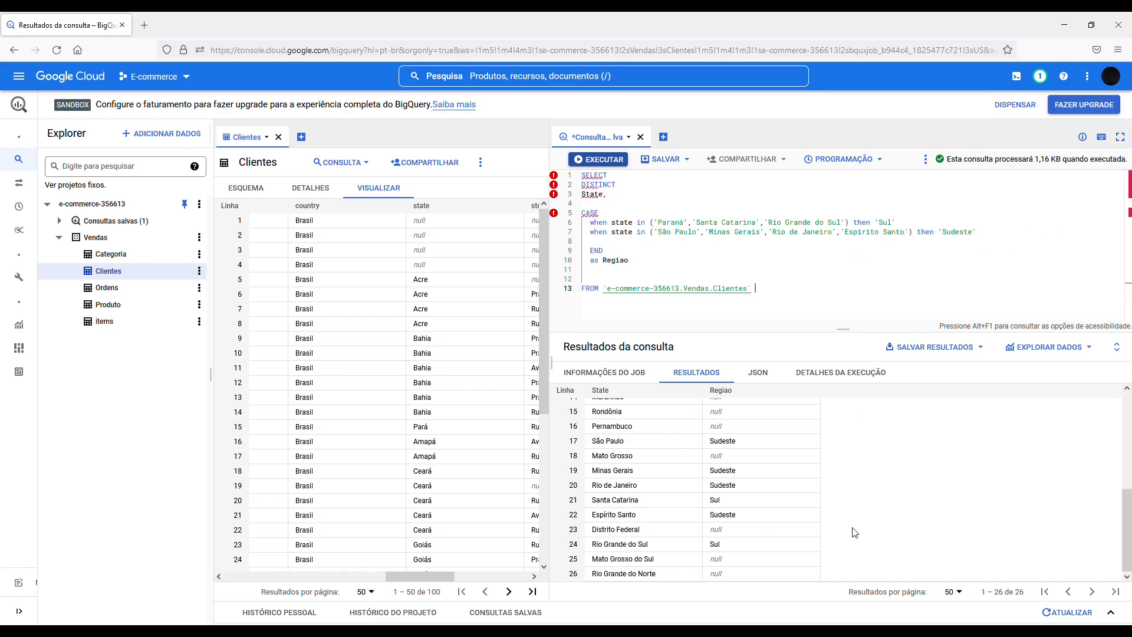
pyautogui.scroll(3, 1128, 557)
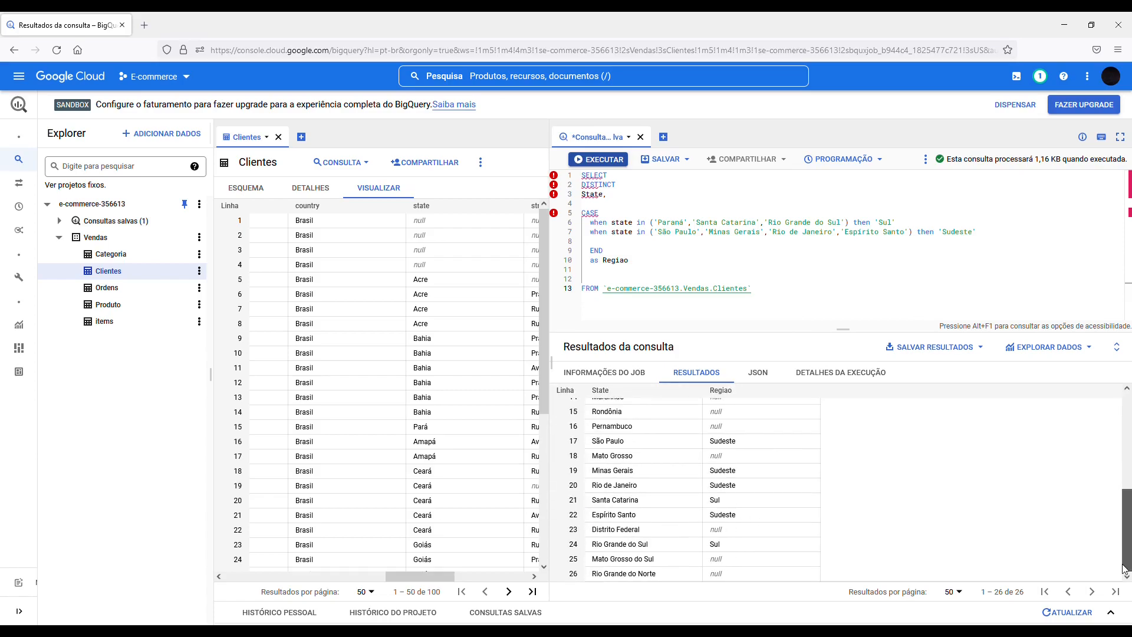
pyautogui.scroll(-3, 1127, 562)
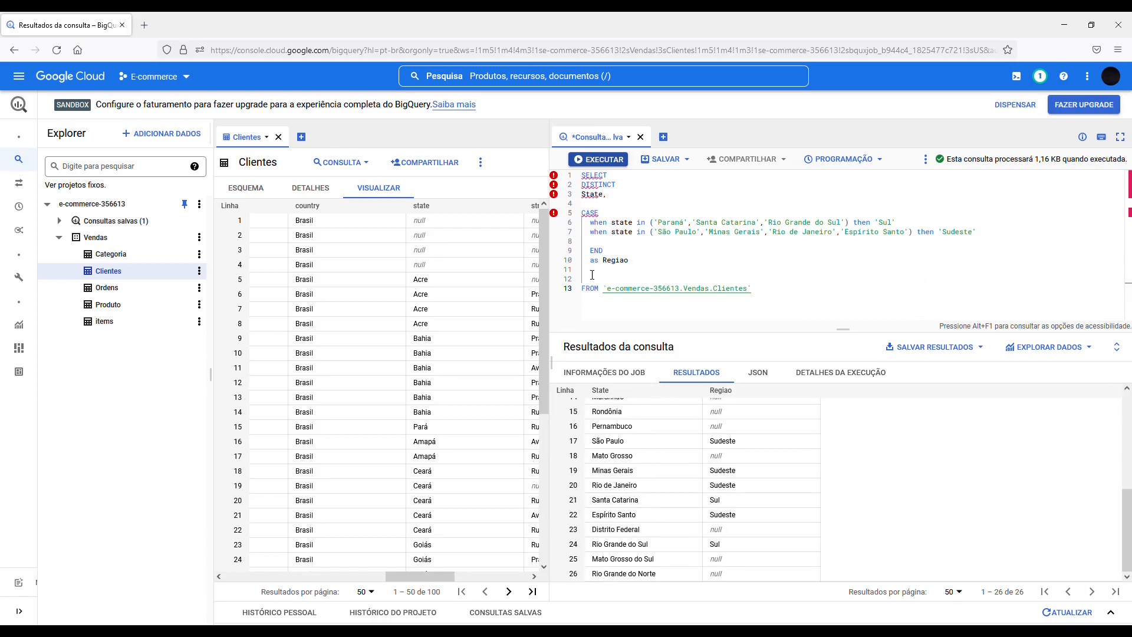
# Add an Else 'Outros' line below the second when condition of the CASE expression
pyautogui.click(1004, 239)
pyautogui.press('Return')
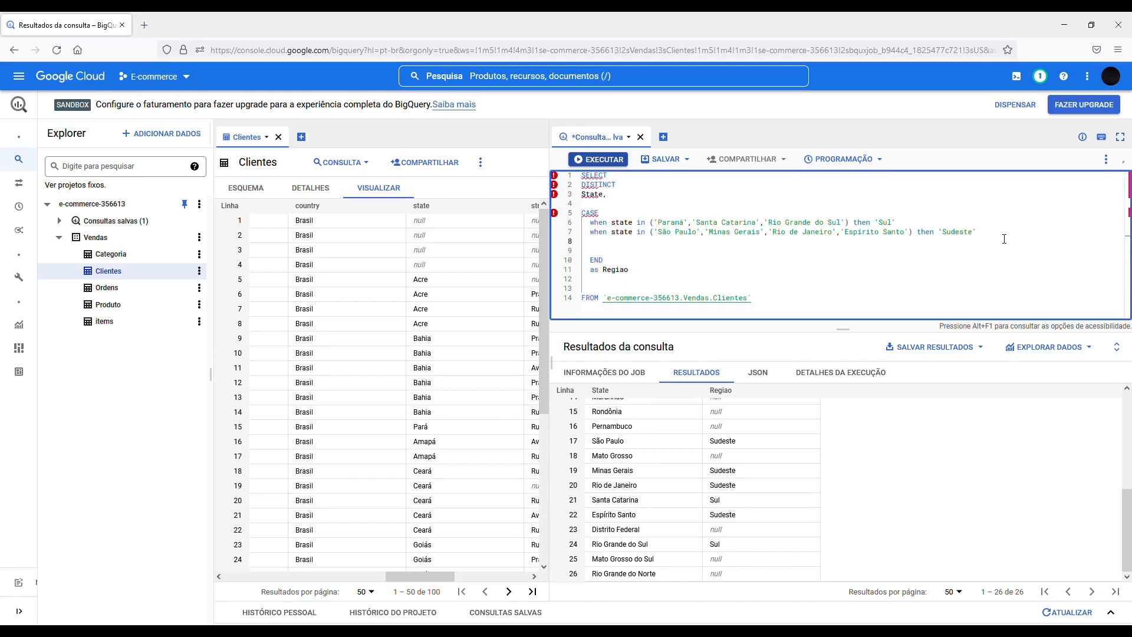
pyautogui.write('Else')
pyautogui.write('Outr')
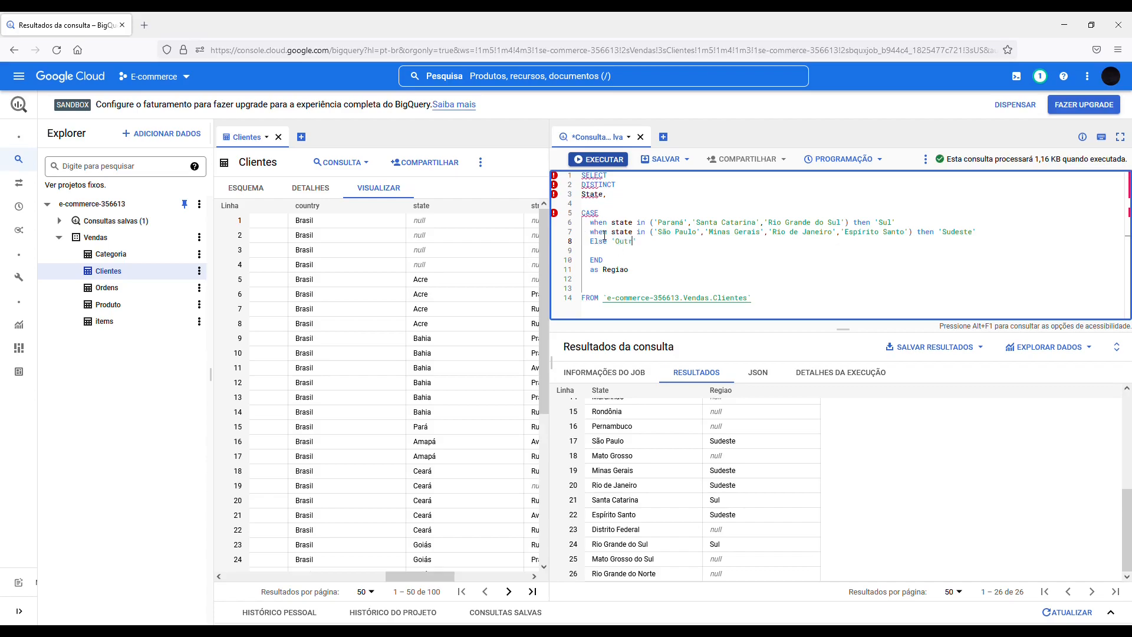
pyautogui.write("os'")
# Run the query with the Else clause and look through the Regiao value of every state
pyautogui.hotkey('ctrl', 'Return')
pyautogui.scroll(-4, 1106, 531)
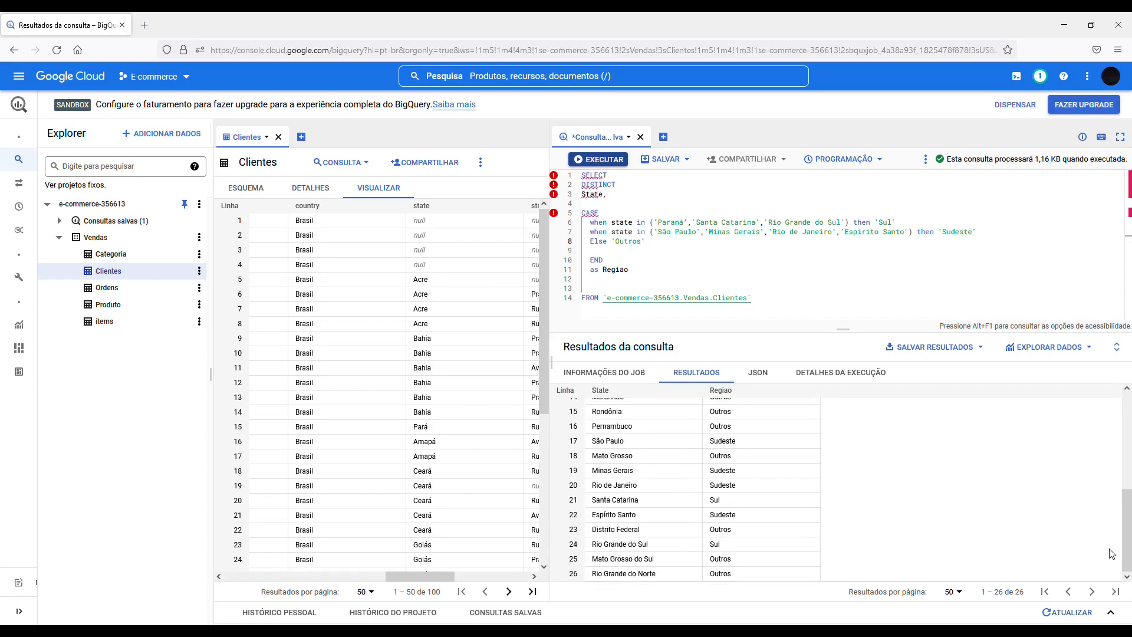
pyautogui.moveTo(1125, 559); pyautogui.dragTo(1125, 460)
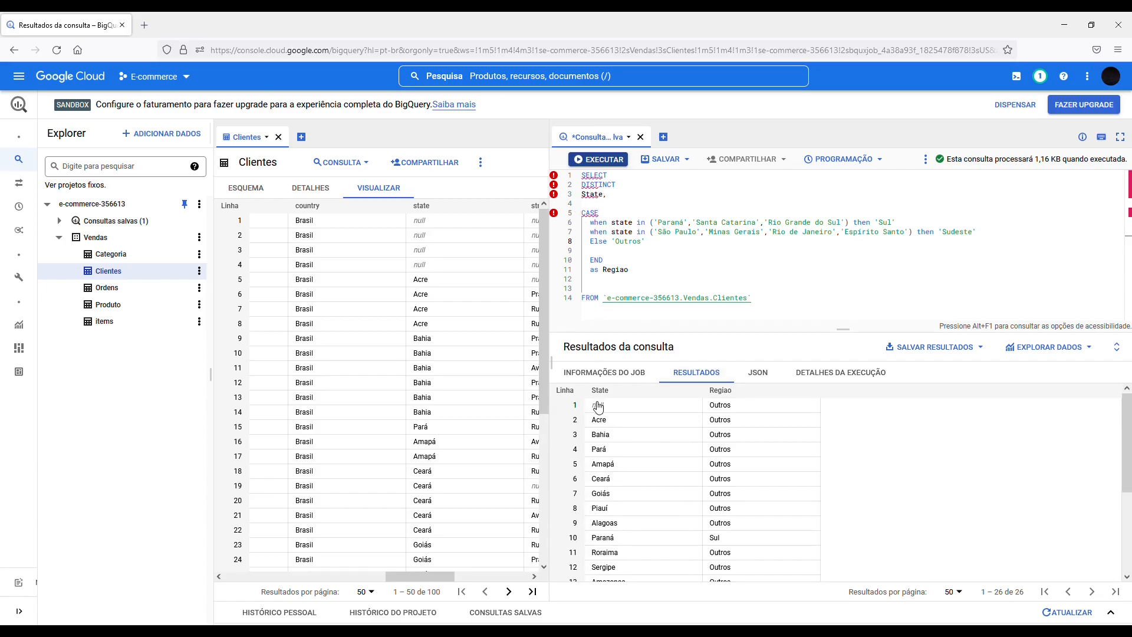
# Replace DISTINCT on line 2 of the query with a comma, leaving room for a column name
pyautogui.moveTo(415, 584); pyautogui.dragTo(352, 581)
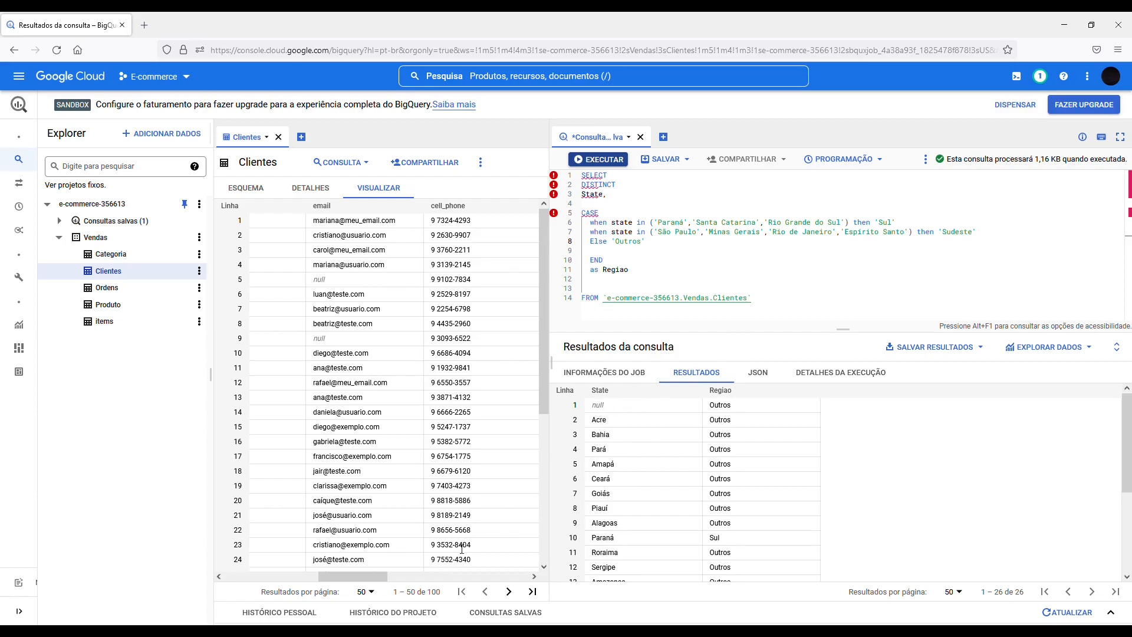
pyautogui.moveTo(345, 582); pyautogui.dragTo(278, 583)
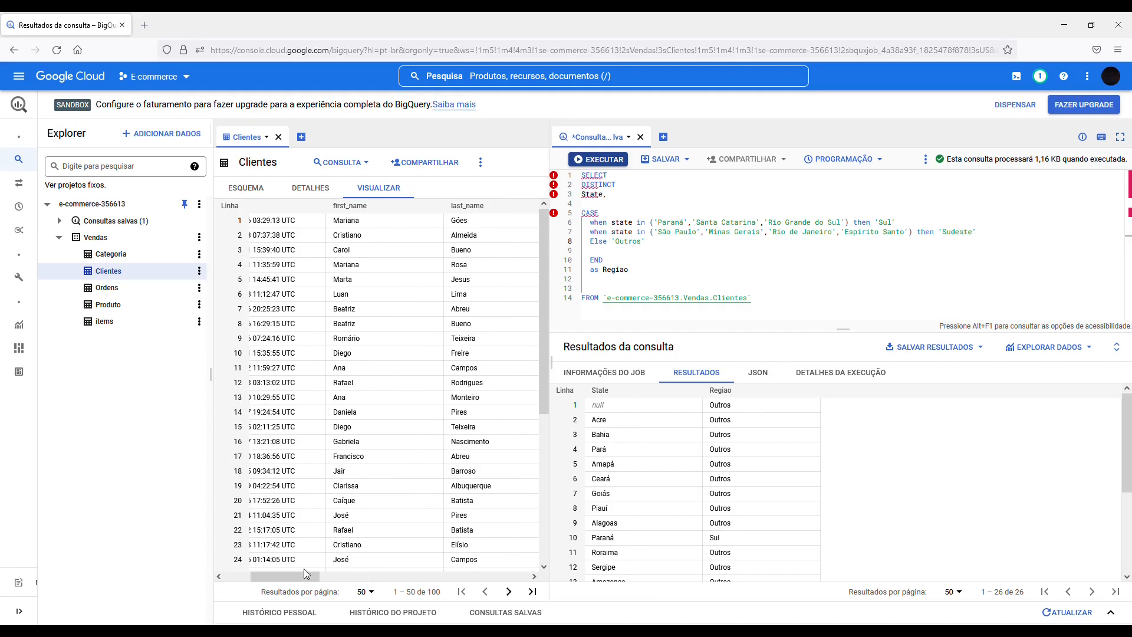
pyautogui.moveTo(297, 577); pyautogui.dragTo(240, 565)
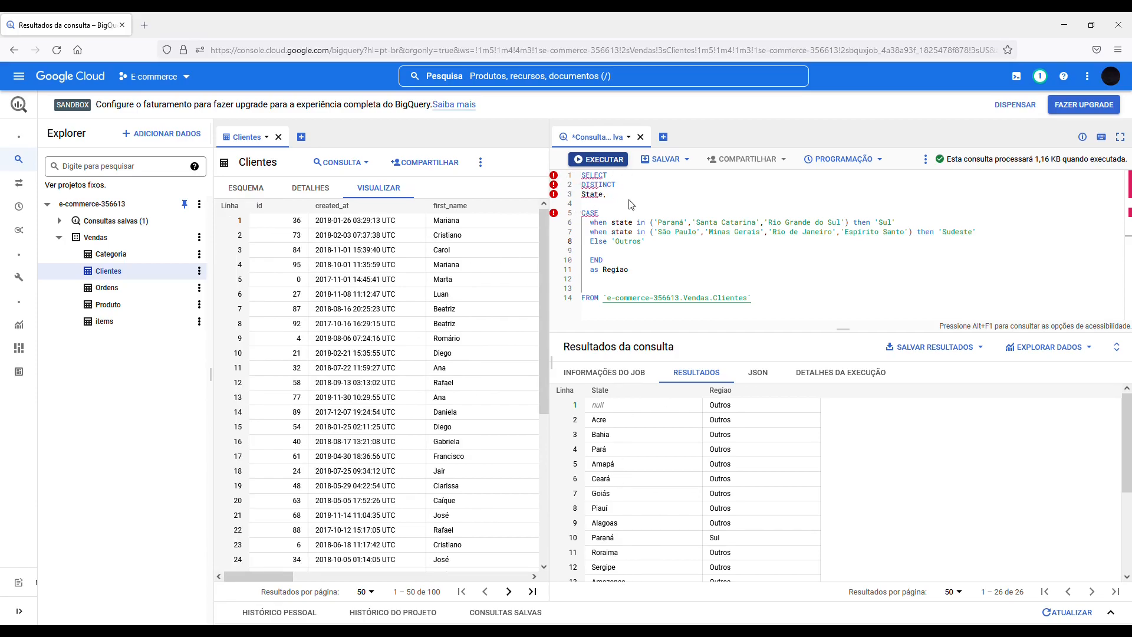
pyautogui.doubleClick(580, 188)
pyautogui.press('BackSpace')
pyautogui.click(605, 195)
pyautogui.write(',')
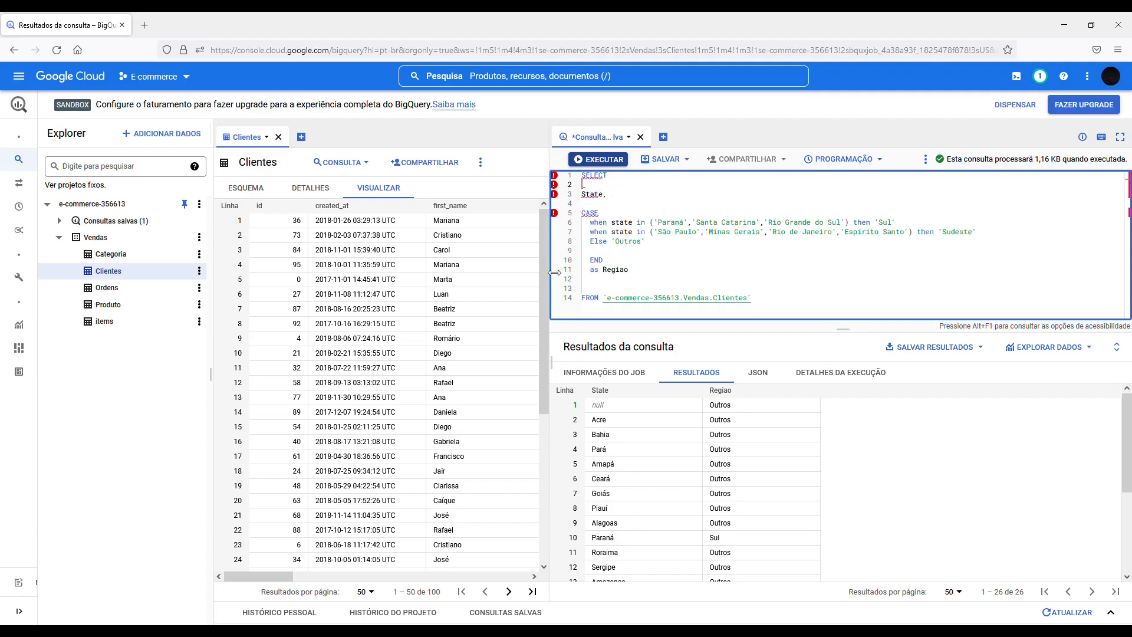
# Add the first_name column with the alias Nome on line 2, followed by a comma and a new line
pyautogui.moveTo(264, 577); pyautogui.dragTo(288, 571)
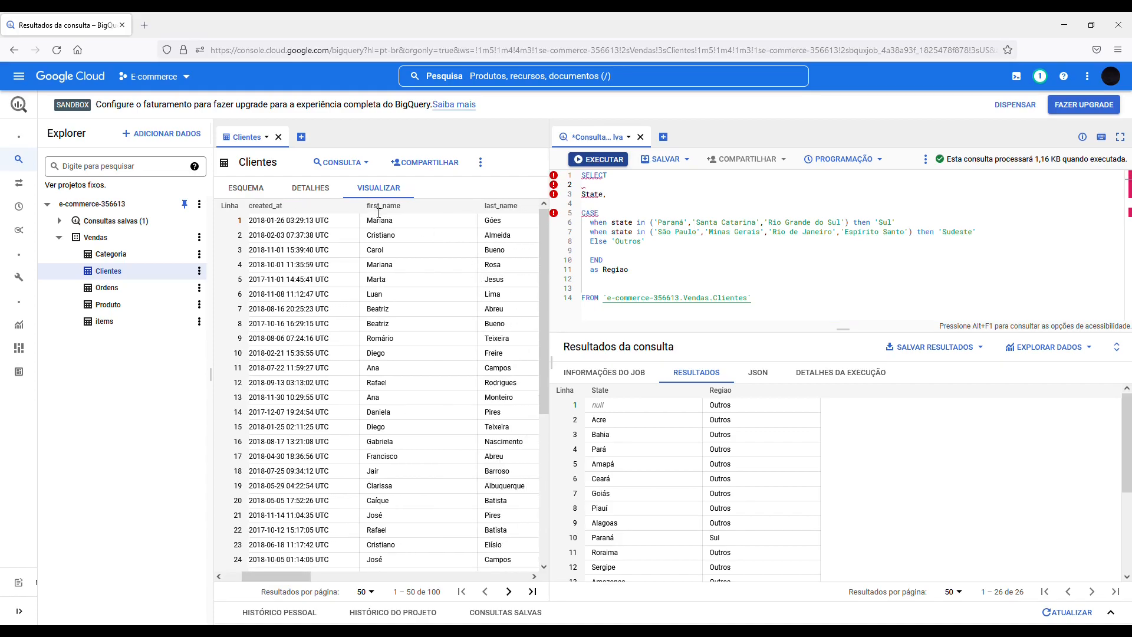
pyautogui.moveTo(367, 207); pyautogui.dragTo(405, 211)
pyautogui.write('first_name')
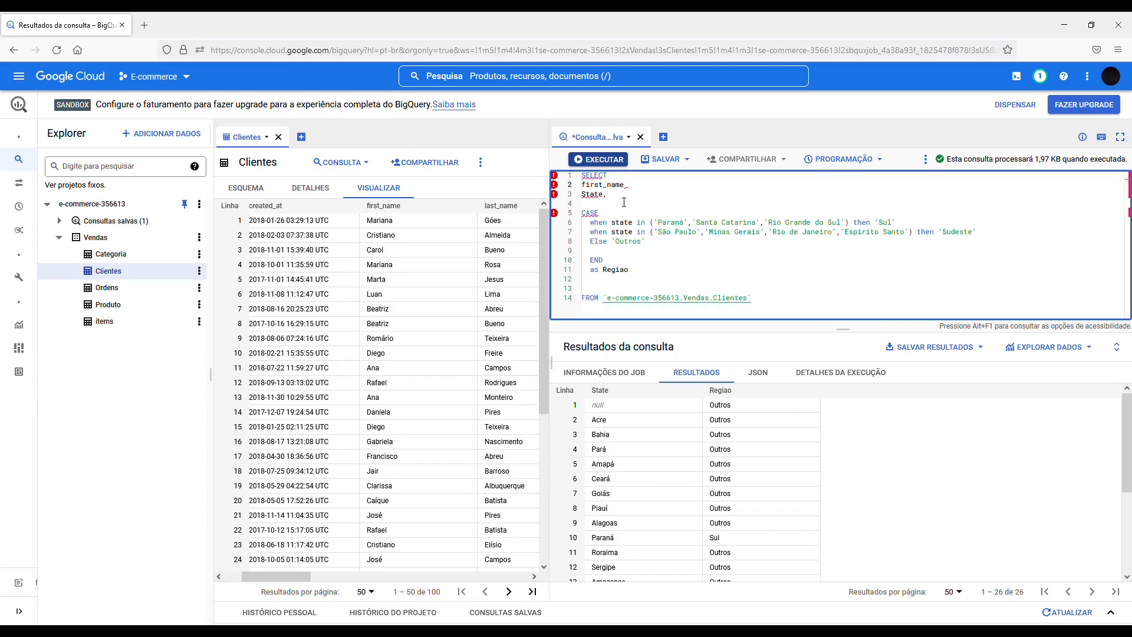
pyautogui.write('as Nome,')
pyautogui.press('Return')
# Copy the email column name from the Clientes preview and insert it on line 3 of the query
pyautogui.moveTo(295, 578); pyautogui.dragTo(342, 569)
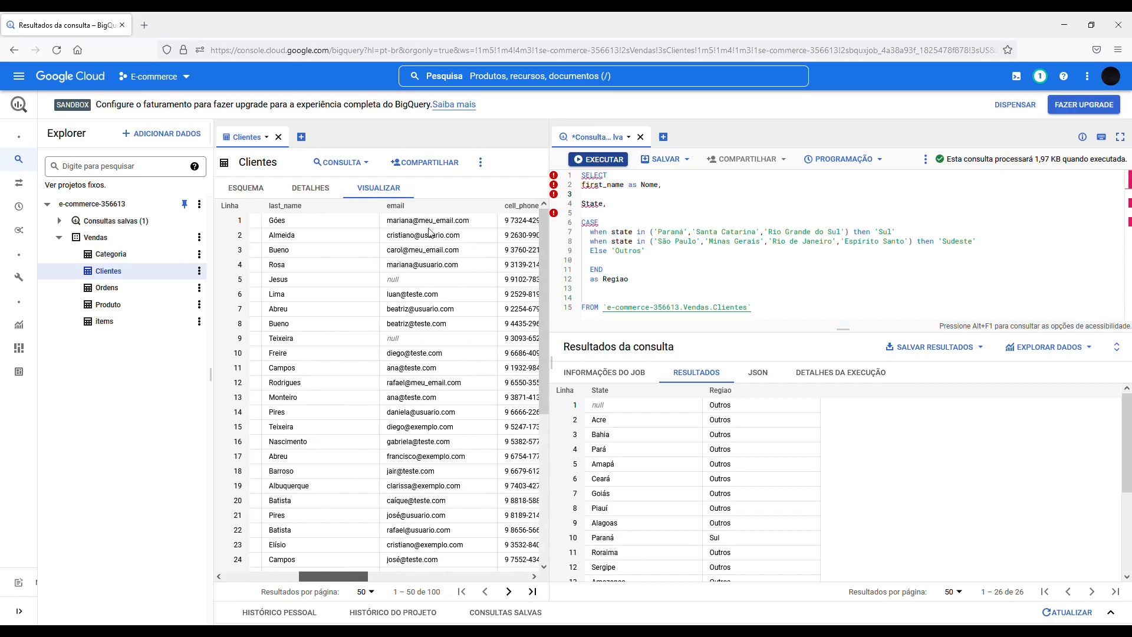
pyautogui.doubleClick(400, 206)
pyautogui.hotkey('ctrl', 'c')
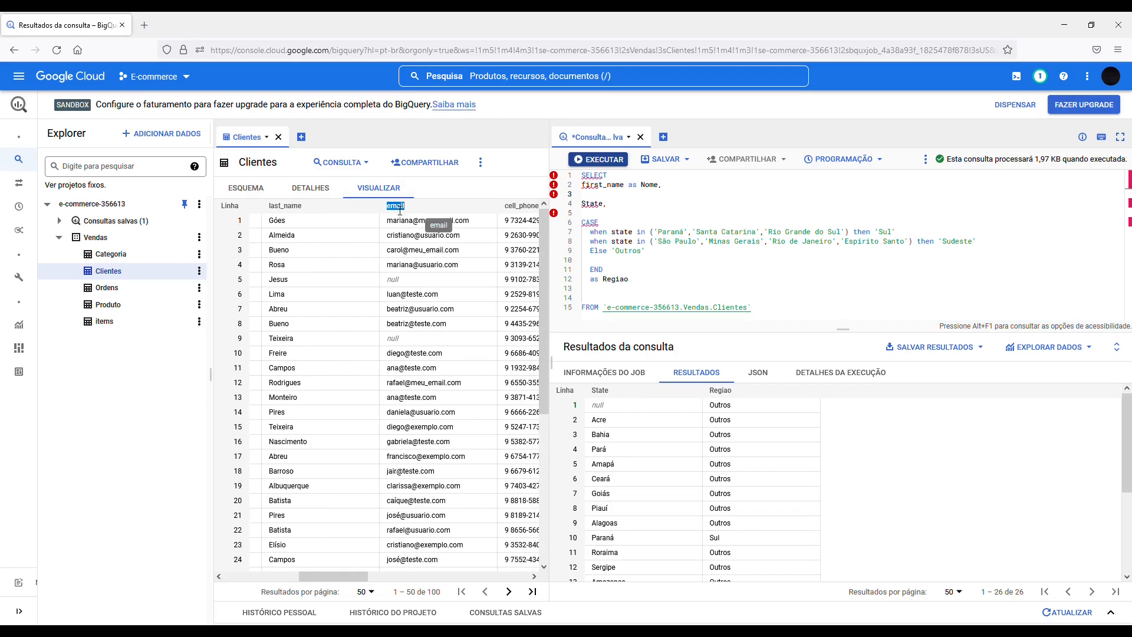
pyautogui.click(596, 196)
pyautogui.hotkey('ctrl', 'v')
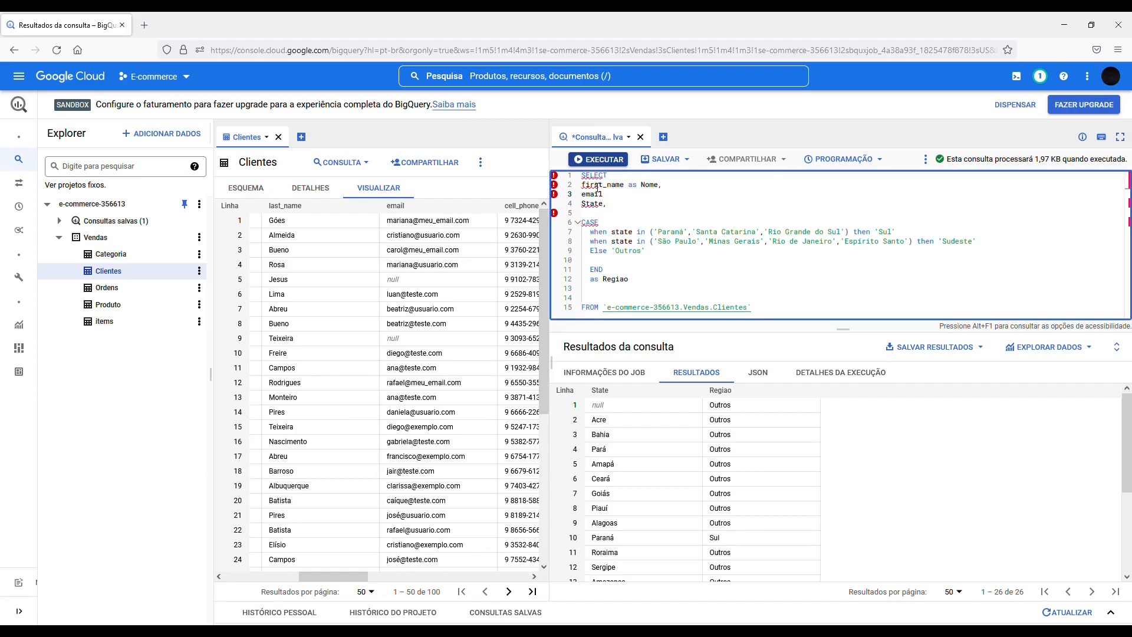
# Add the cell_phone column from the Clientes preview with the alias Telefone on a new line below email
pyautogui.moveTo(844, 334); pyautogui.dragTo(845, 353)
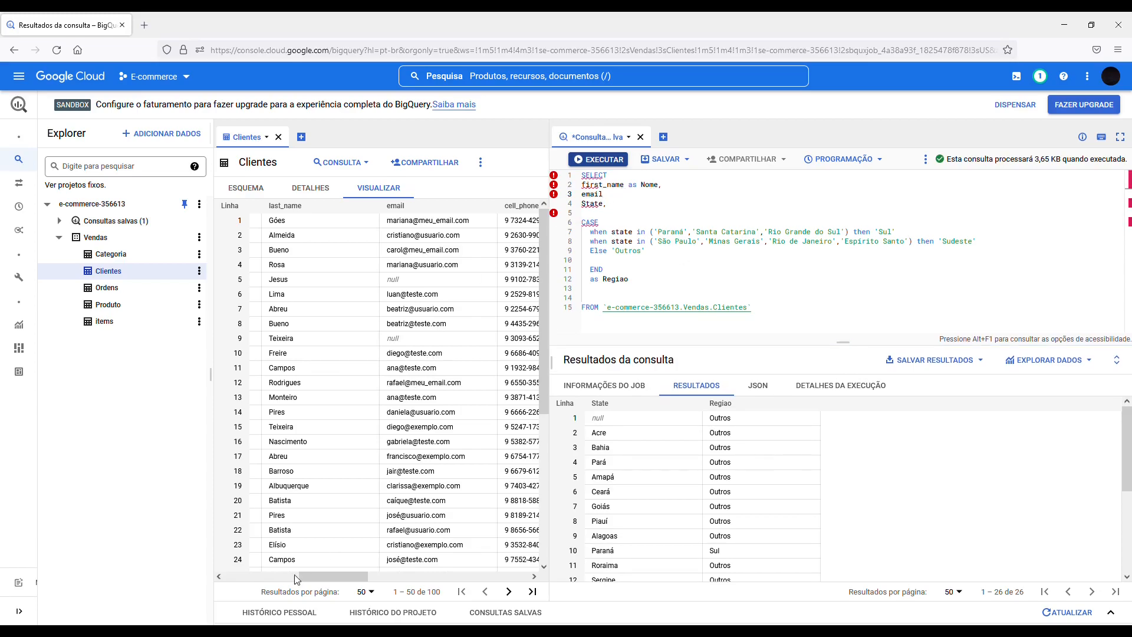
pyautogui.moveTo(328, 578); pyautogui.dragTo(366, 578)
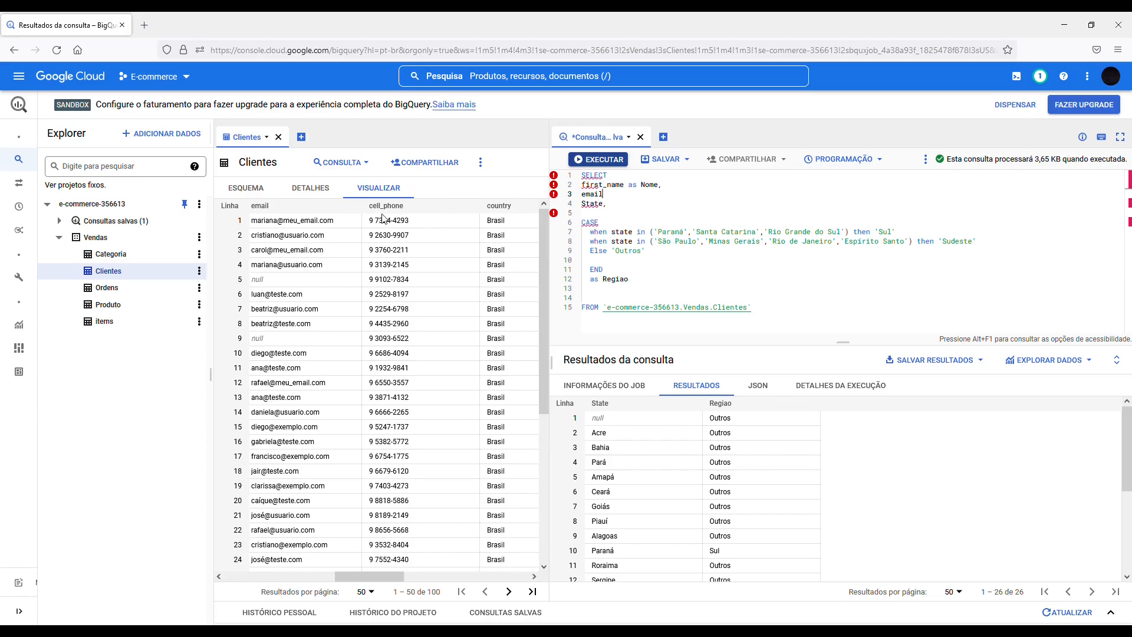
pyautogui.moveTo(369, 207); pyautogui.dragTo(406, 208)
pyautogui.hotkey('ctrl', 'c')
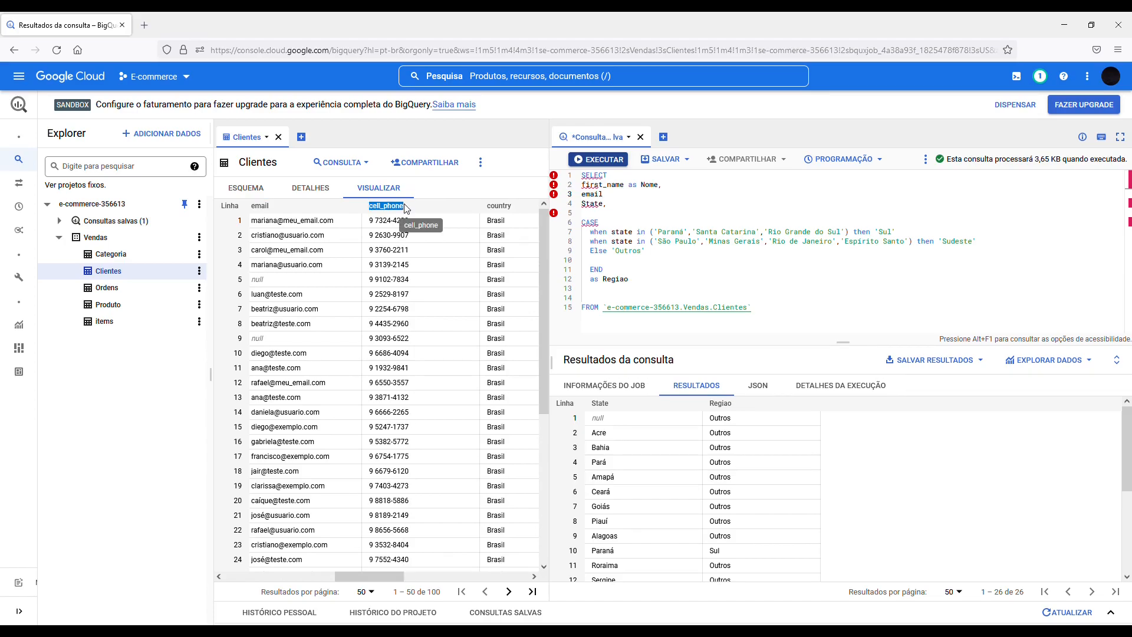
pyautogui.click(614, 199)
pyautogui.press('Return')
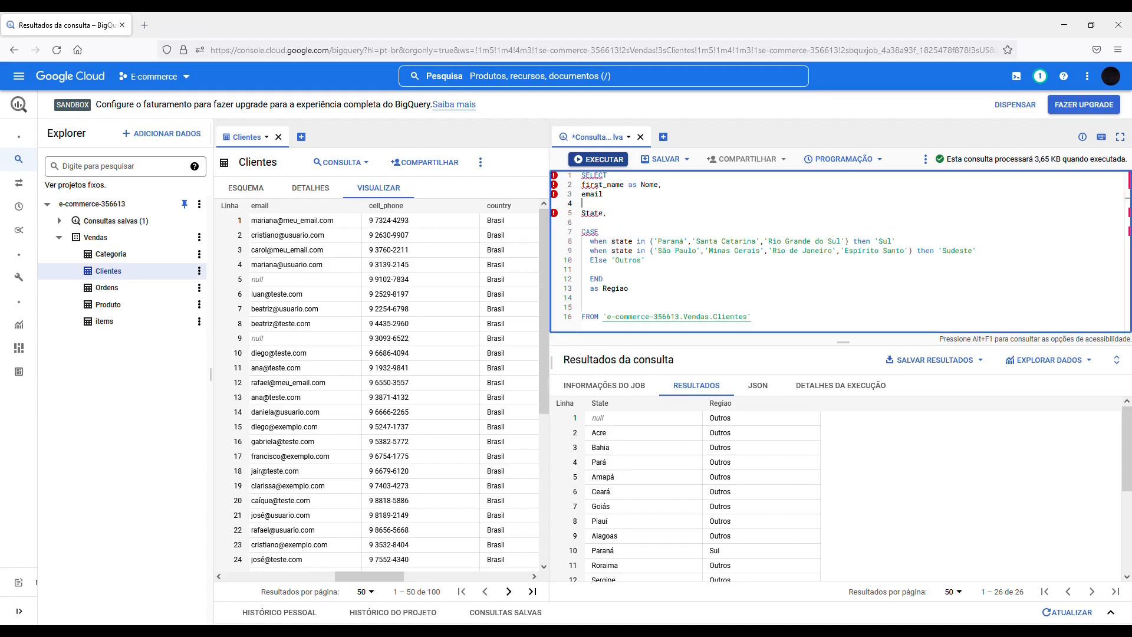
pyautogui.hotkey('ctrl', 'v')
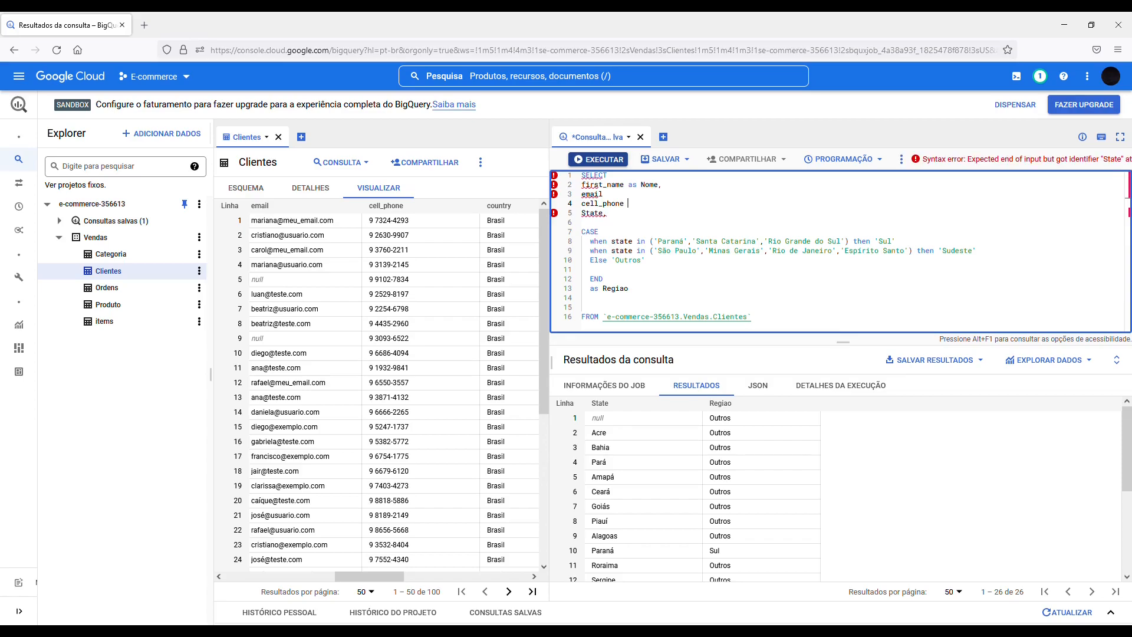
pyautogui.write('as Telefone,')
# Add the missing comma after email and run the query
pyautogui.click(643, 198)
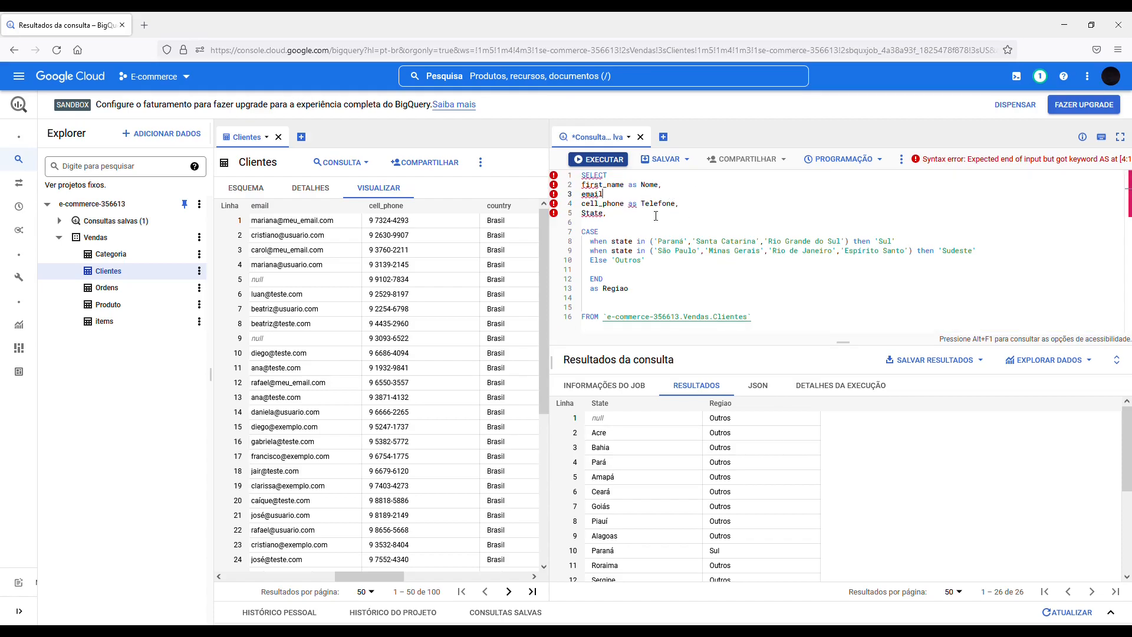
pyautogui.write(',,')
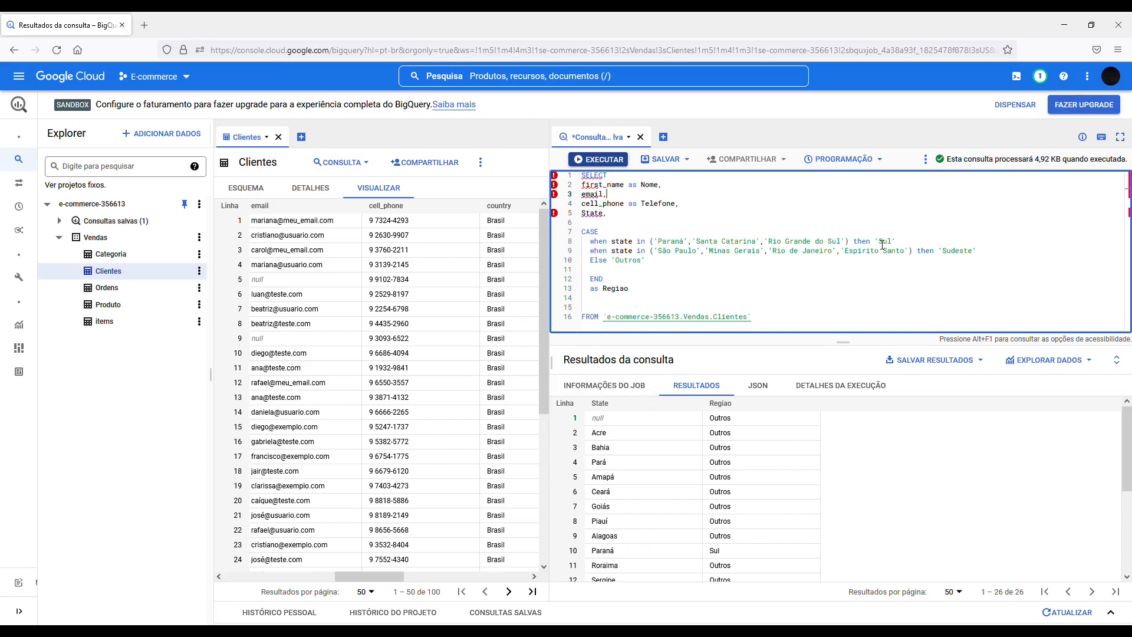
pyautogui.click(607, 160)
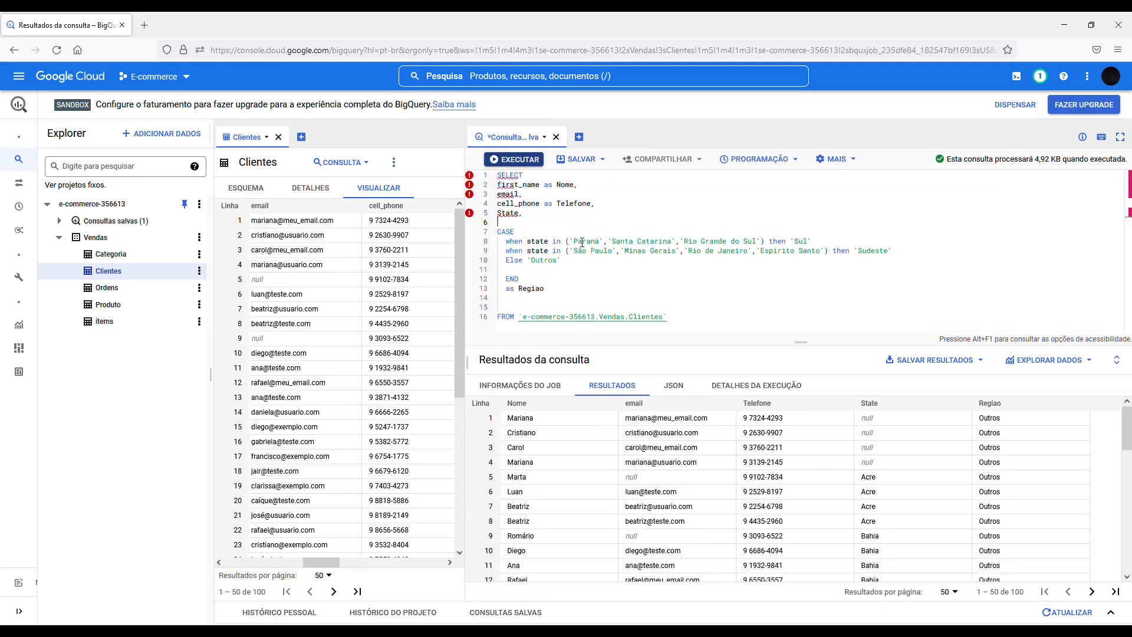
# Look through the customer rows in the results and compare their State and Regiao values
pyautogui.moveTo(801, 343); pyautogui.dragTo(799, 310)
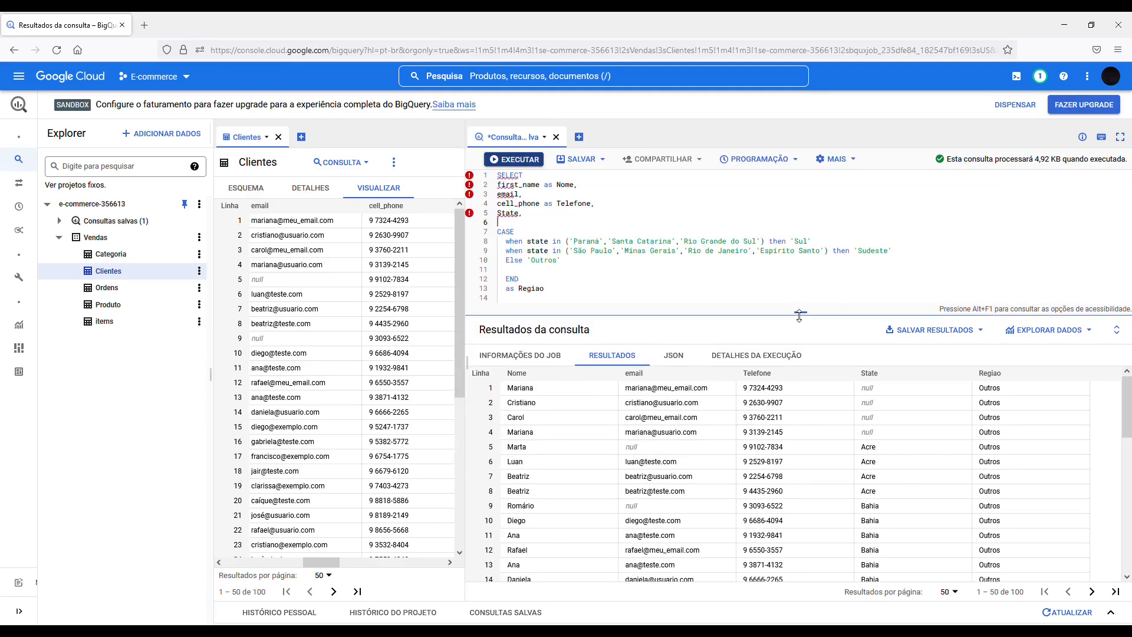
pyautogui.click(514, 222)
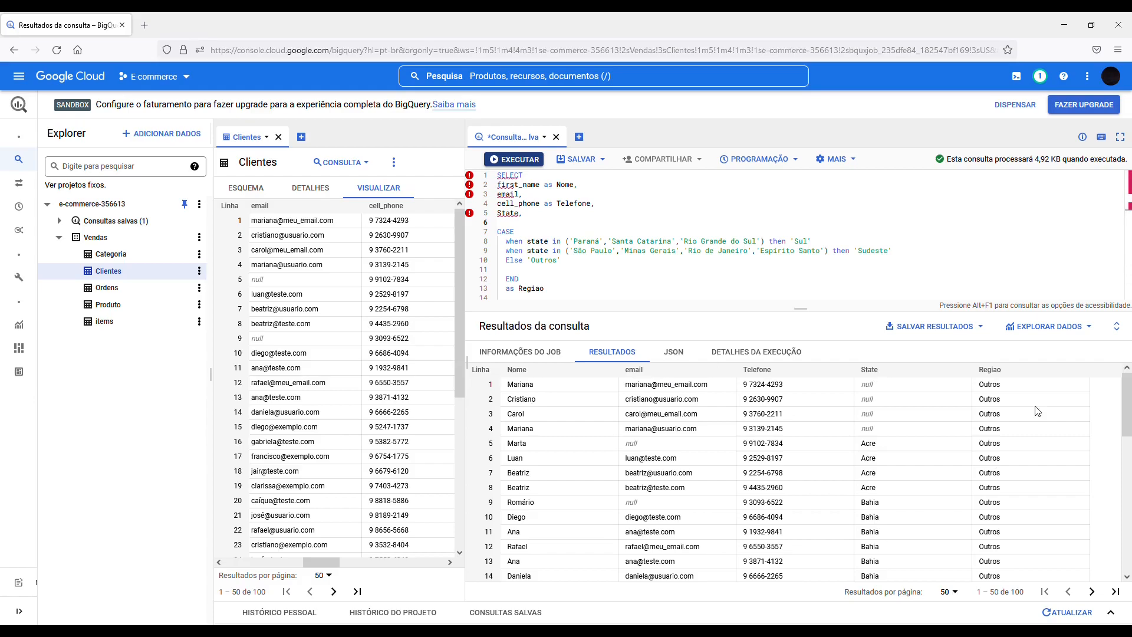
pyautogui.moveTo(1127, 407); pyautogui.dragTo(1128, 522)
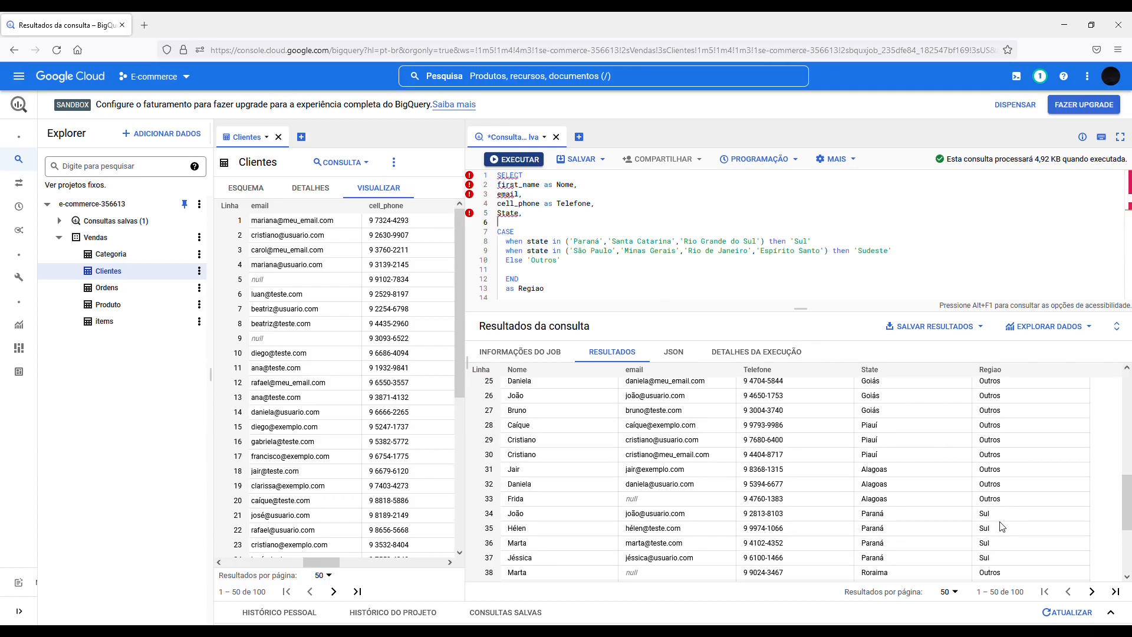
pyautogui.moveTo(1128, 512); pyautogui.dragTo(1128, 407)
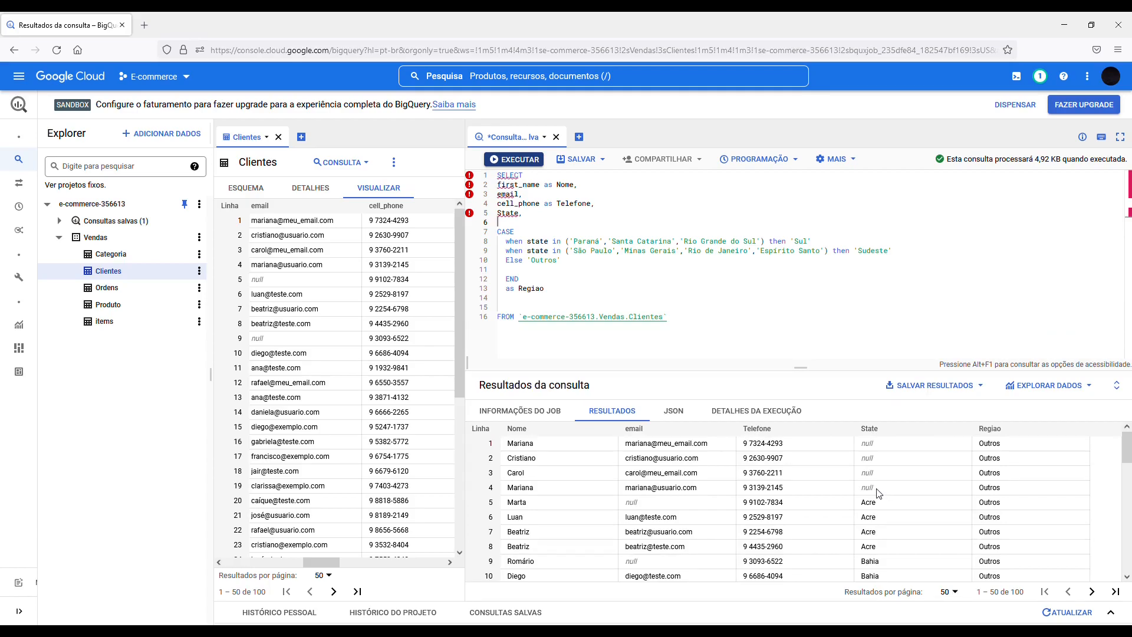
# Add the filter where state is not null below the FROM clause and run the query
pyautogui.click(692, 317)
pyautogui.press('Return')
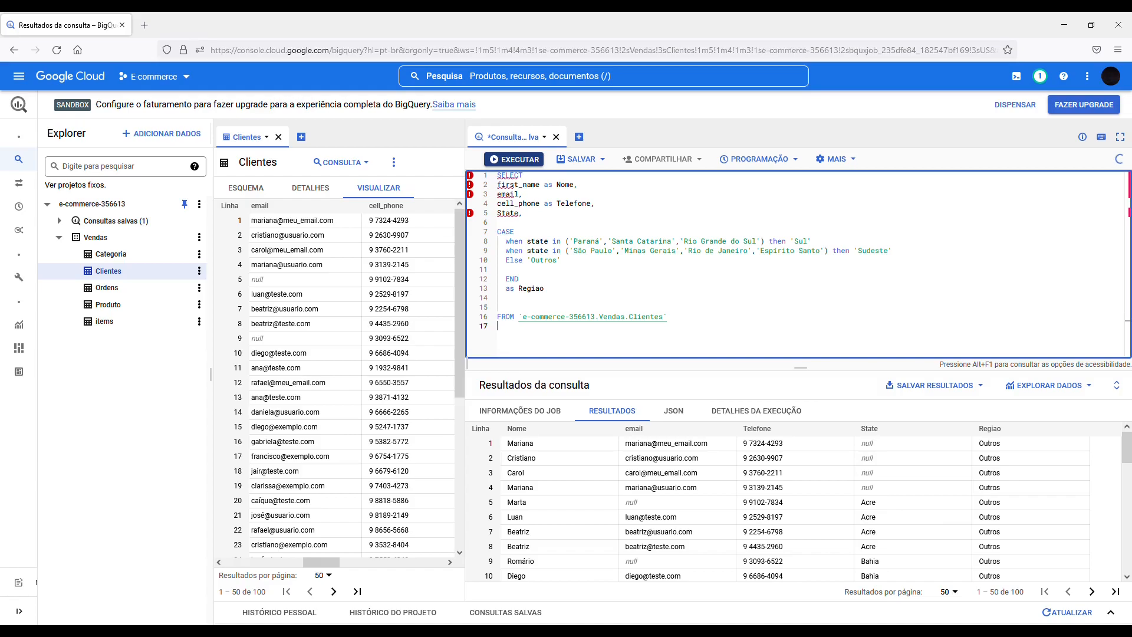
pyautogui.write('where')
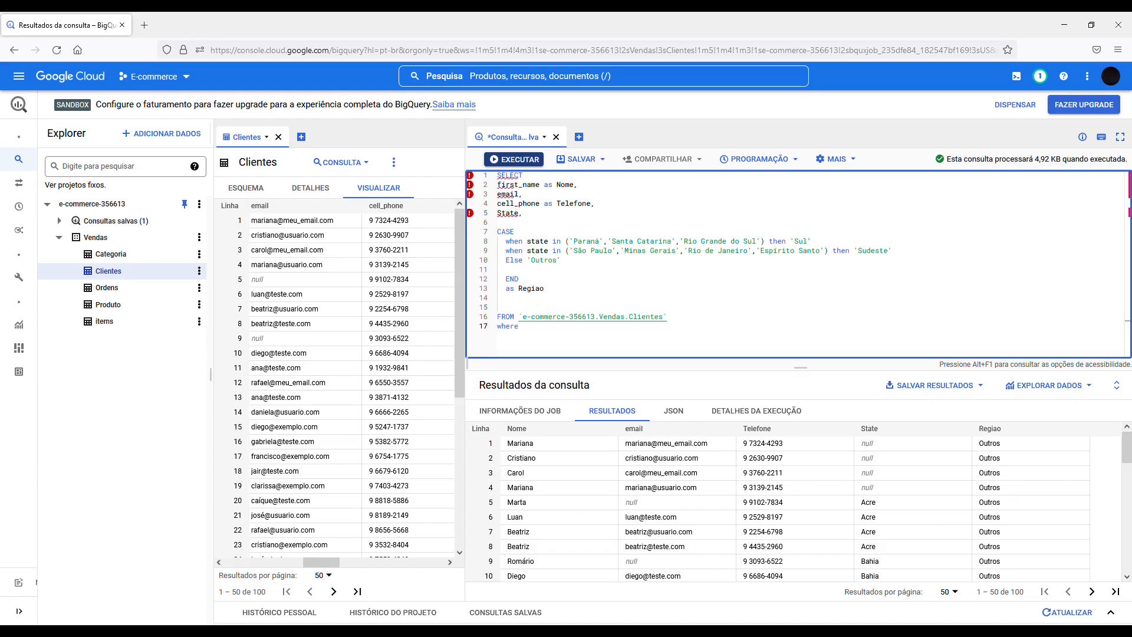
pyautogui.write(' state')
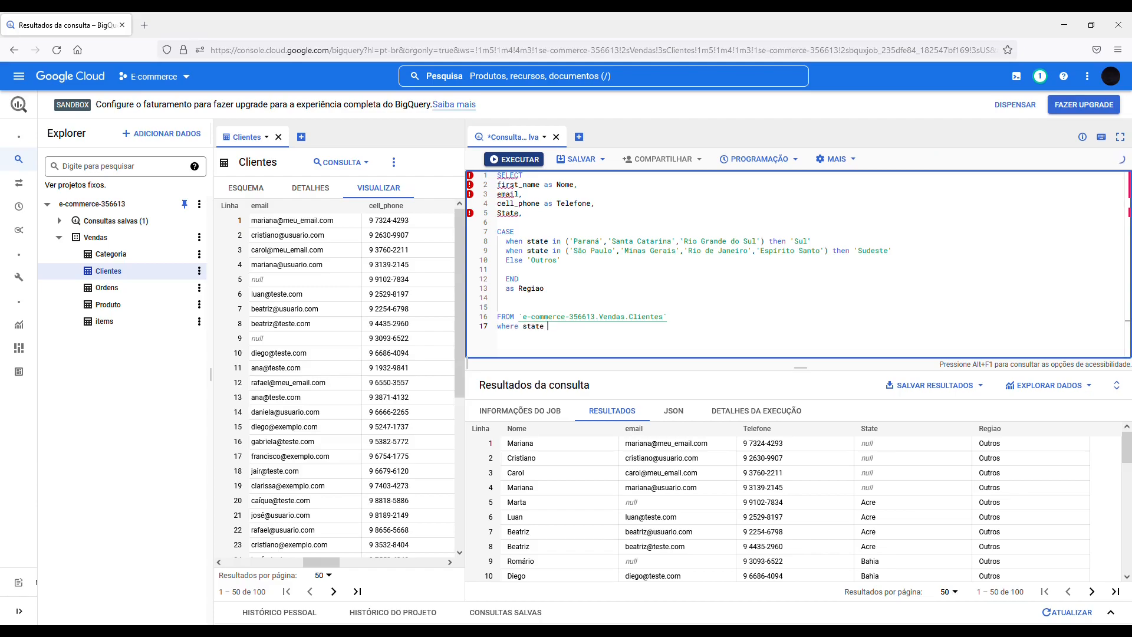
pyautogui.write(' is')
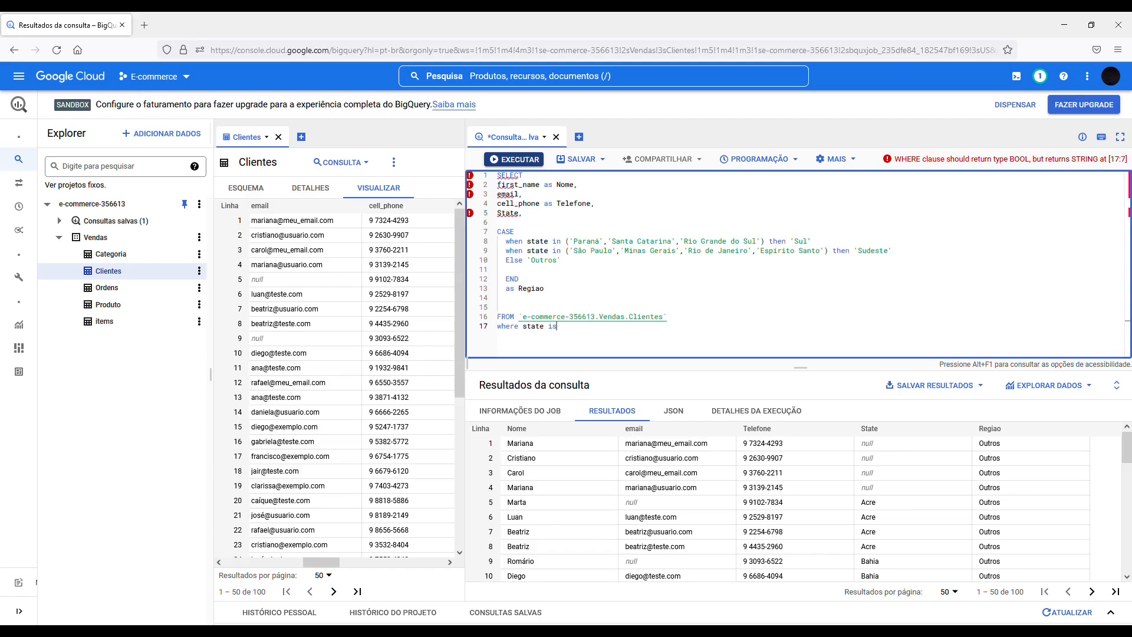
pyautogui.write(' not null')
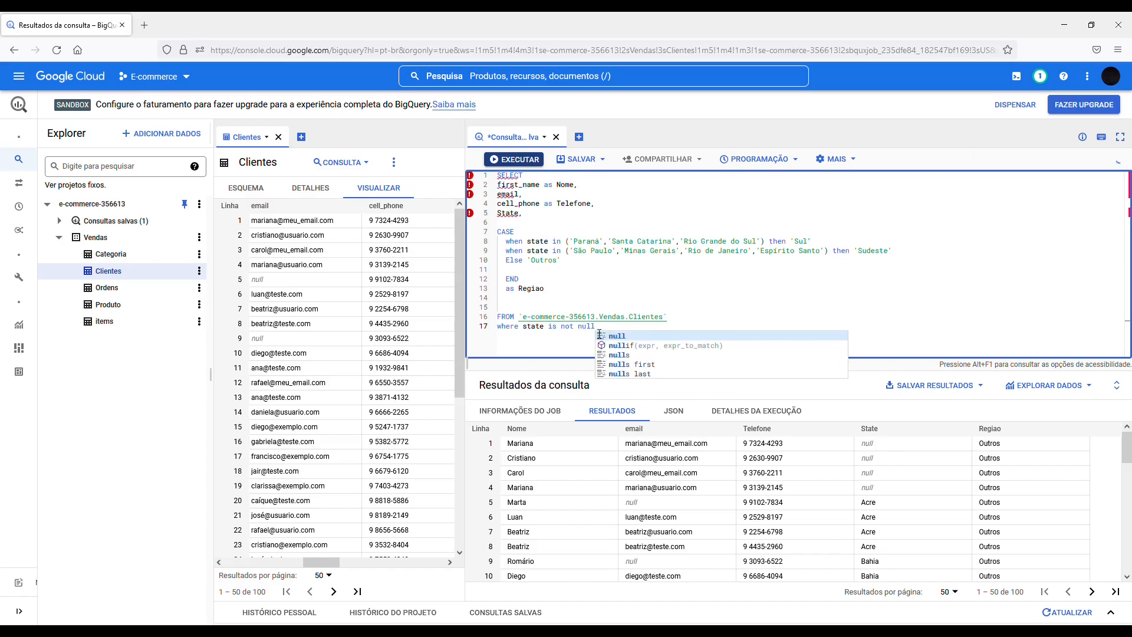
pyautogui.click(527, 160)
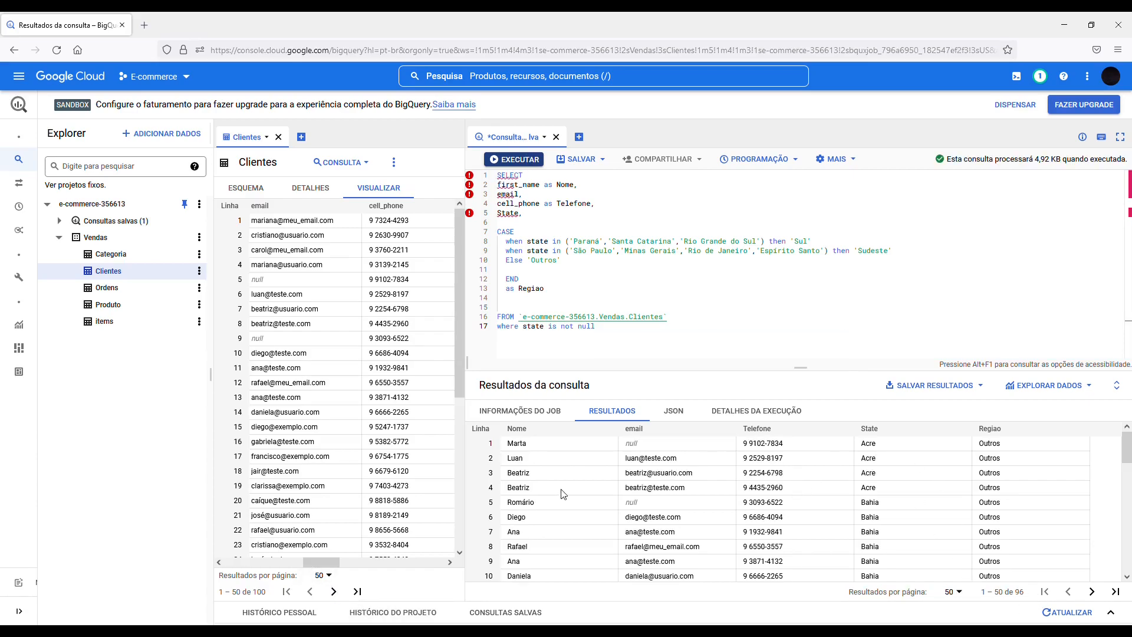
pyautogui.moveTo(806, 368); pyautogui.dragTo(808, 346)
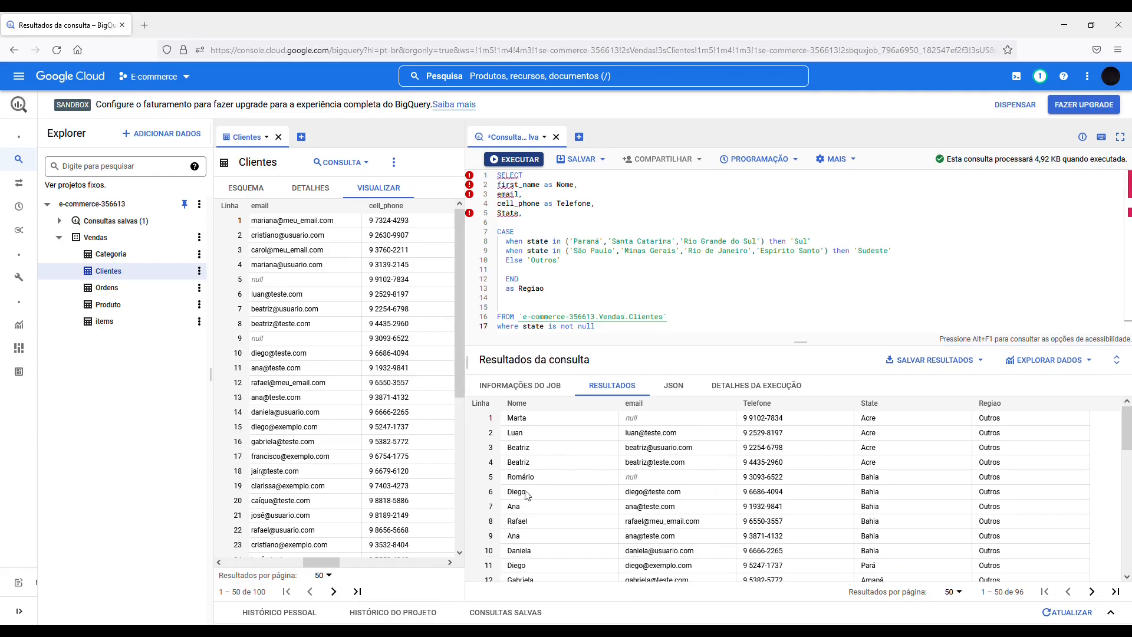